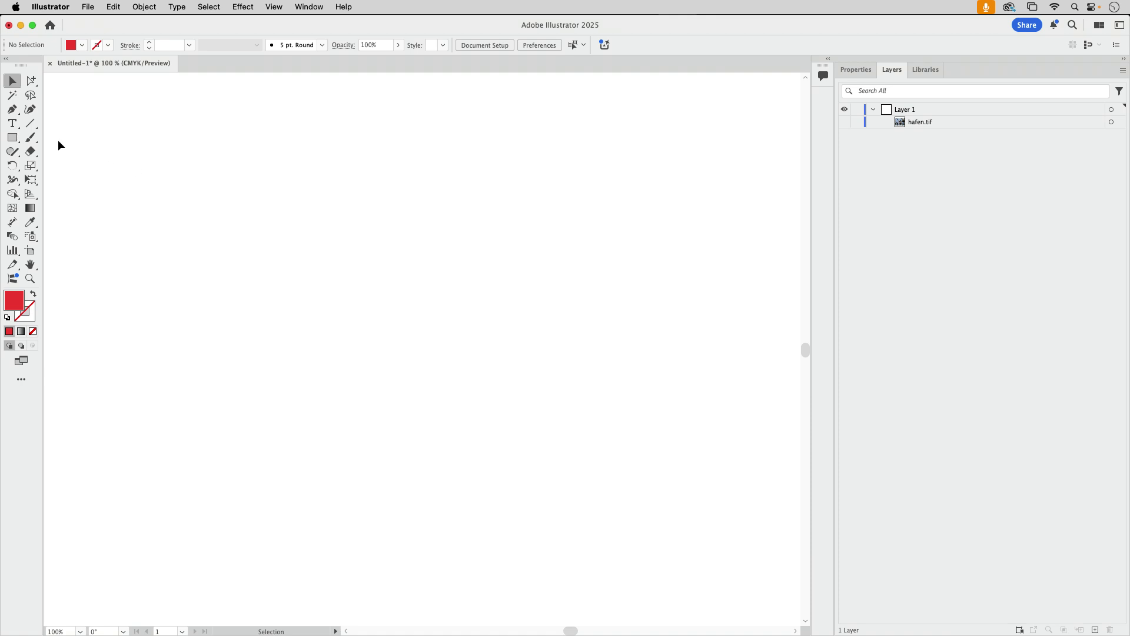
Step: Draw a red rectangle and a smaller rectangle inside it, filled yellow
left_click(13, 137)
mouse_move(125, 132)
left_mouse_down()
mouse_move(270, 264)
mouse_move(267, 255)
left_mouse_up()
key("super+shift+a")
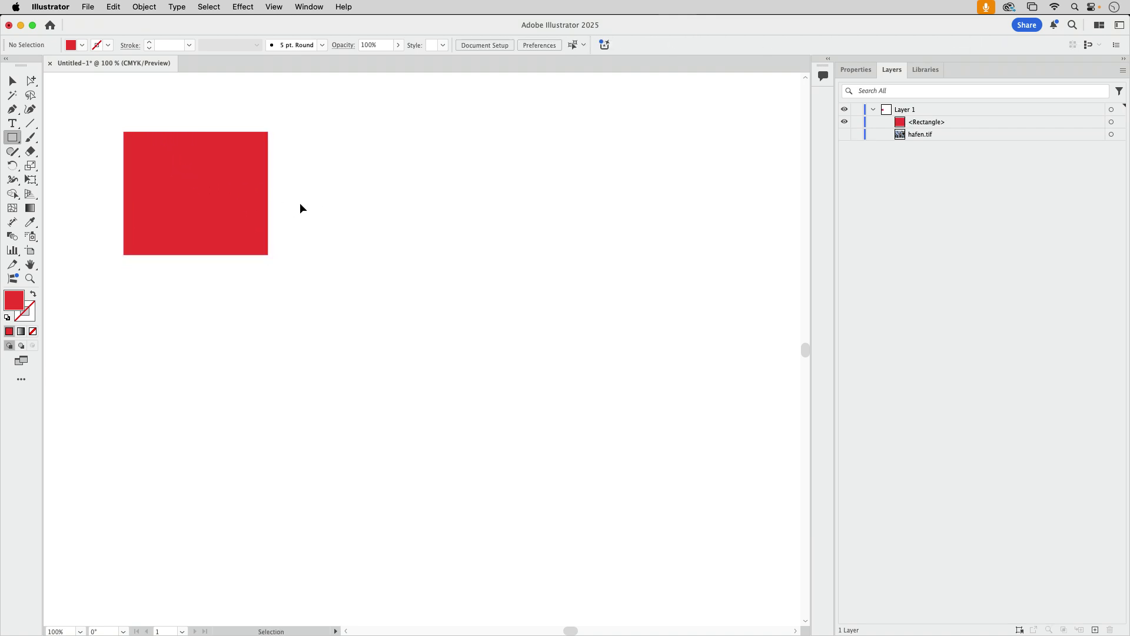
left_click_drag(163, 160, 243, 229)
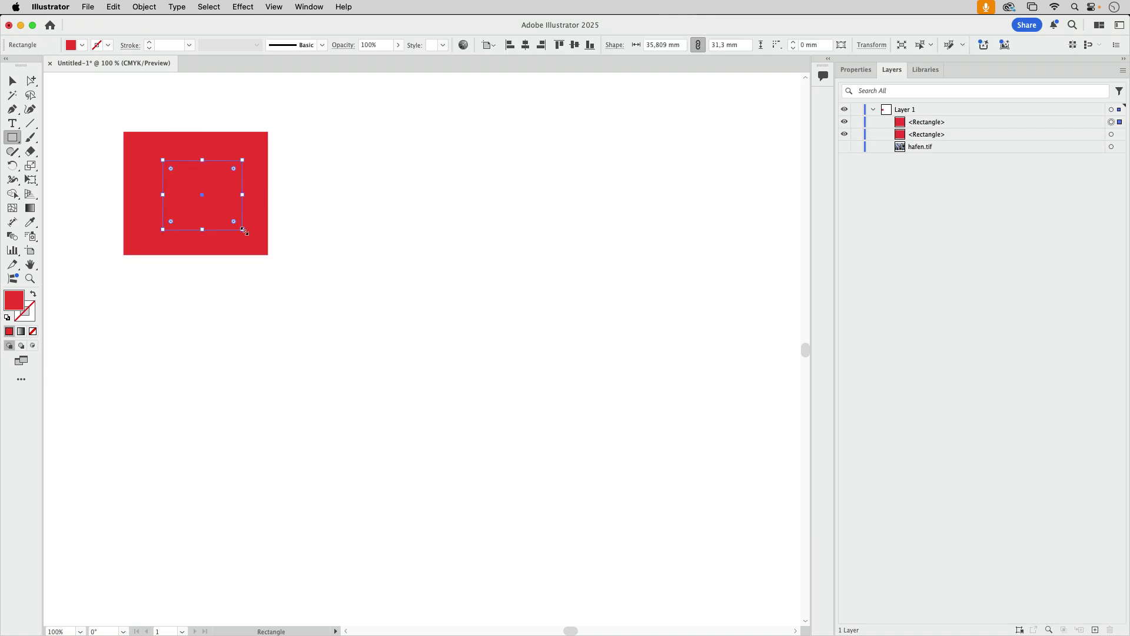
left_click(82, 45)
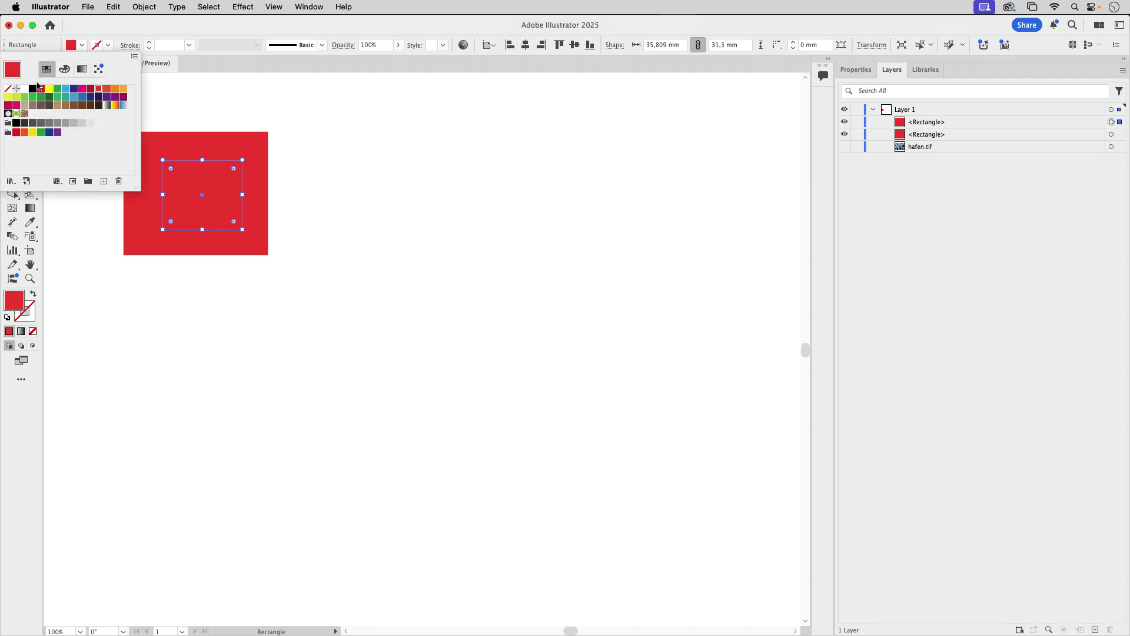
left_click(49, 90)
key("Escape")
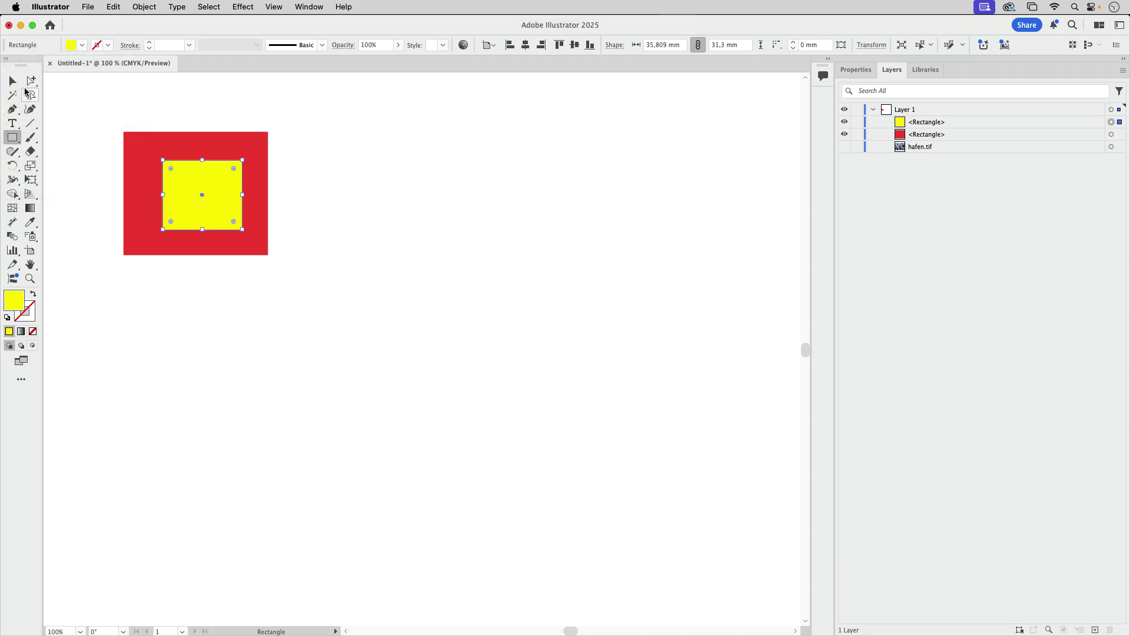
left_click(330, 176)
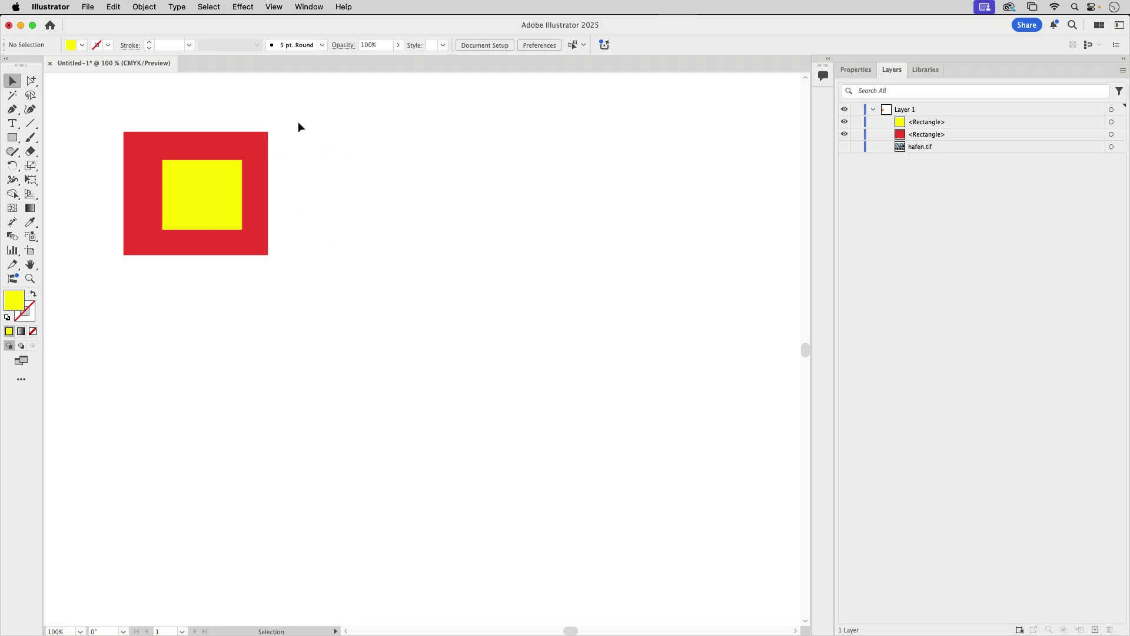
Step: Select both rectangles and apply Pathfinder Minus Front to cut the yellow square out of the red rectangle
left_click_drag(323, 116, 77, 303)
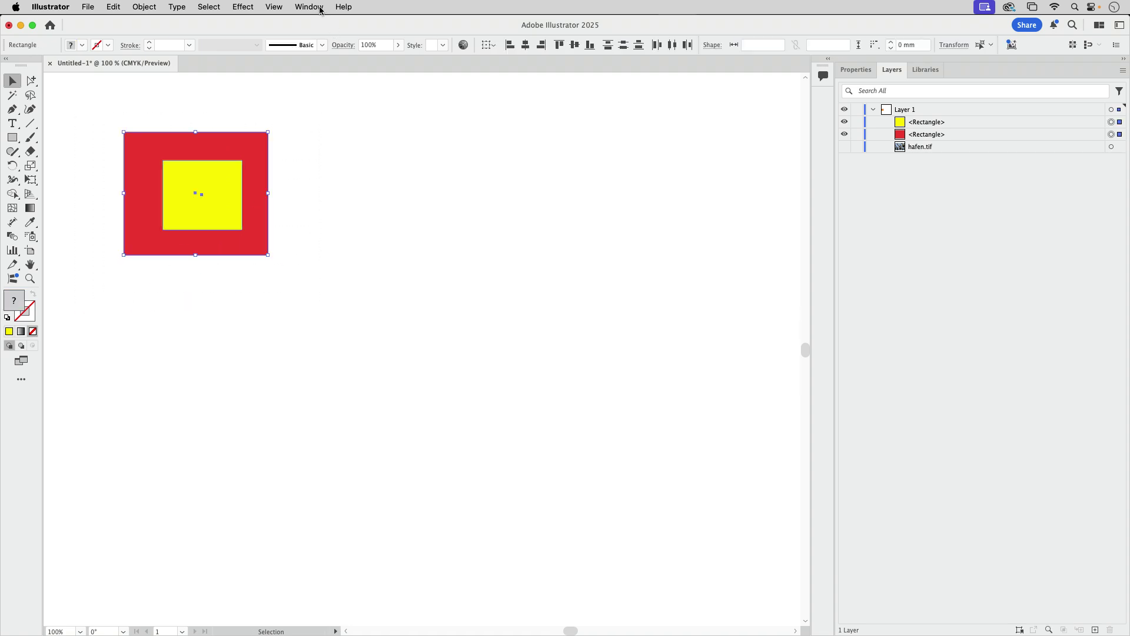
left_click(319, 7)
left_click(520, 375)
left_click_drag(671, 99, 560, 129)
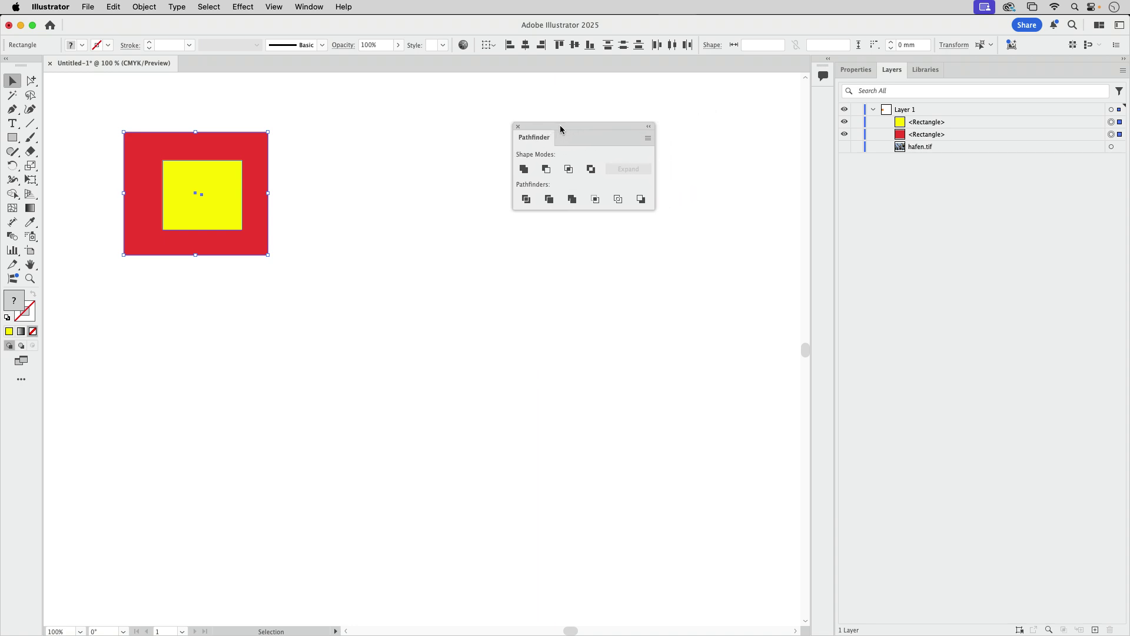
left_click(546, 170)
left_click(408, 199)
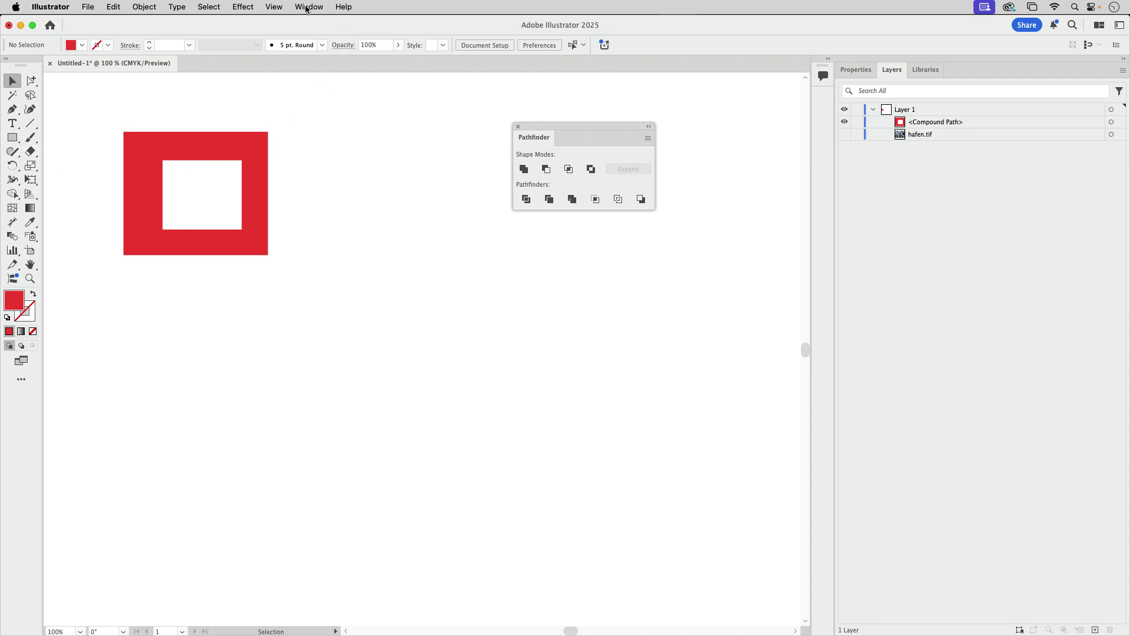
Step: Turn the View > Transparency Grid on to check the hole, then turn it off again
left_click(274, 6)
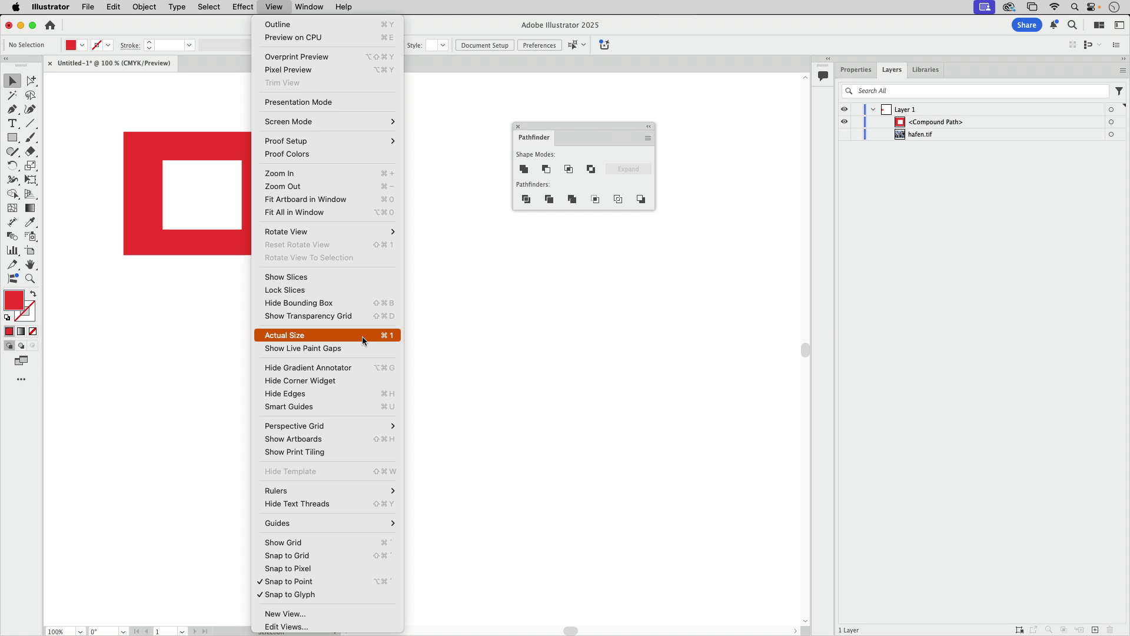
mouse_move(341, 426)
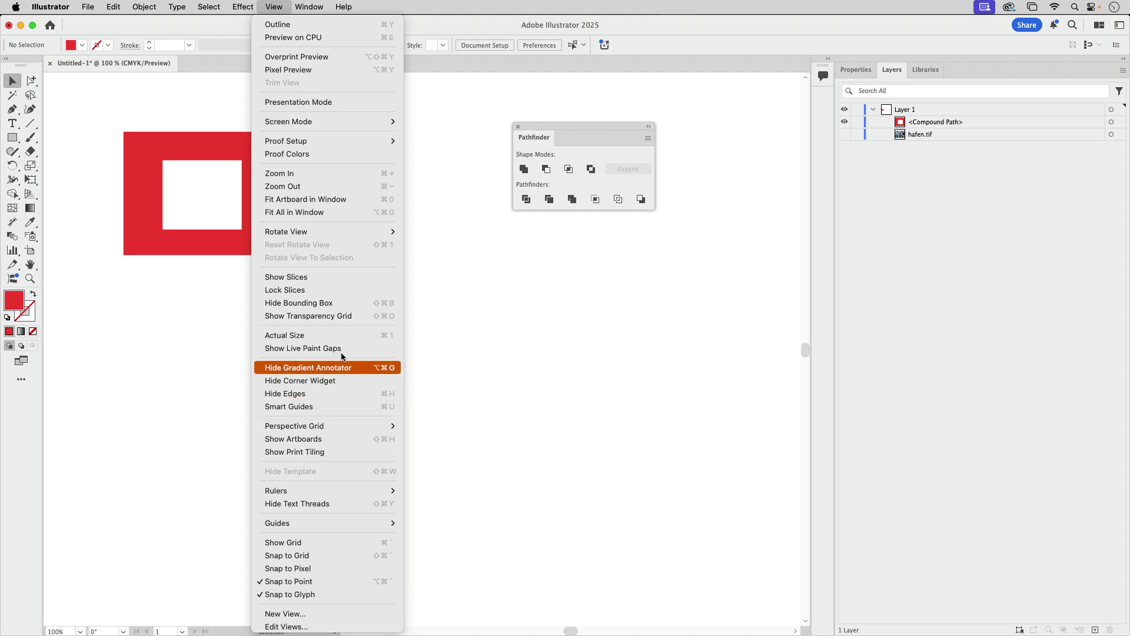
left_click(346, 316)
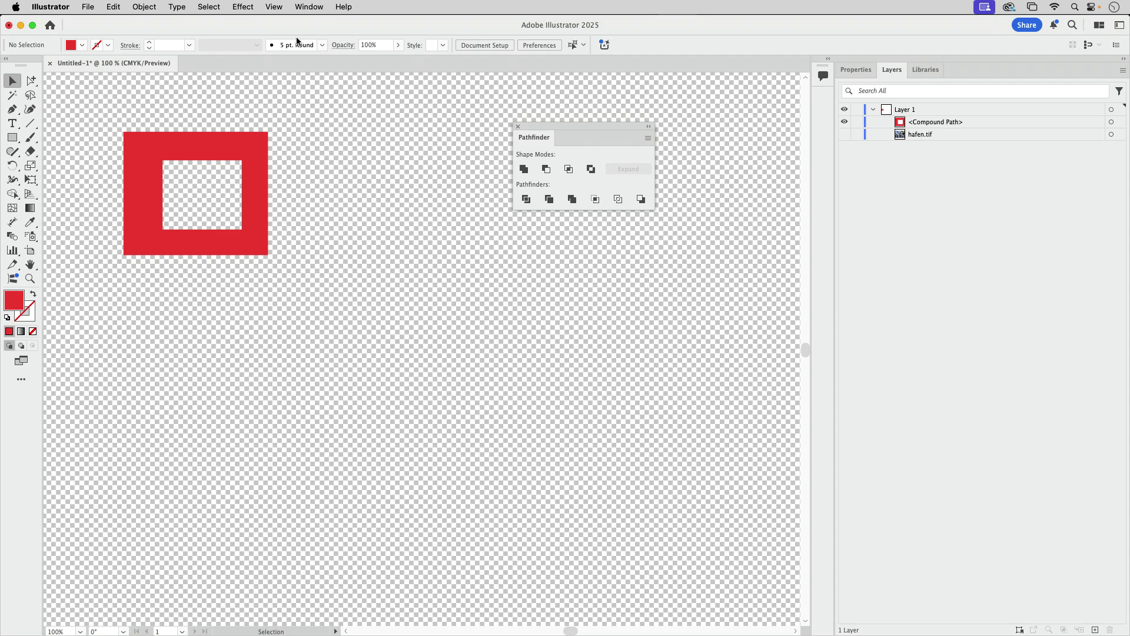
left_click(280, 8)
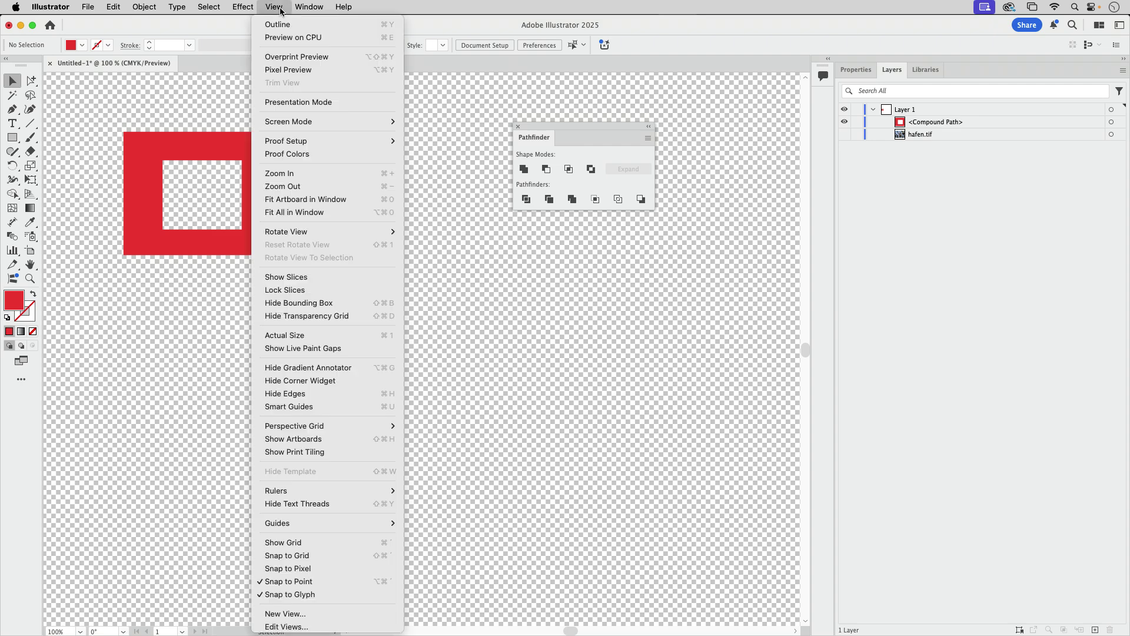
left_click(340, 316)
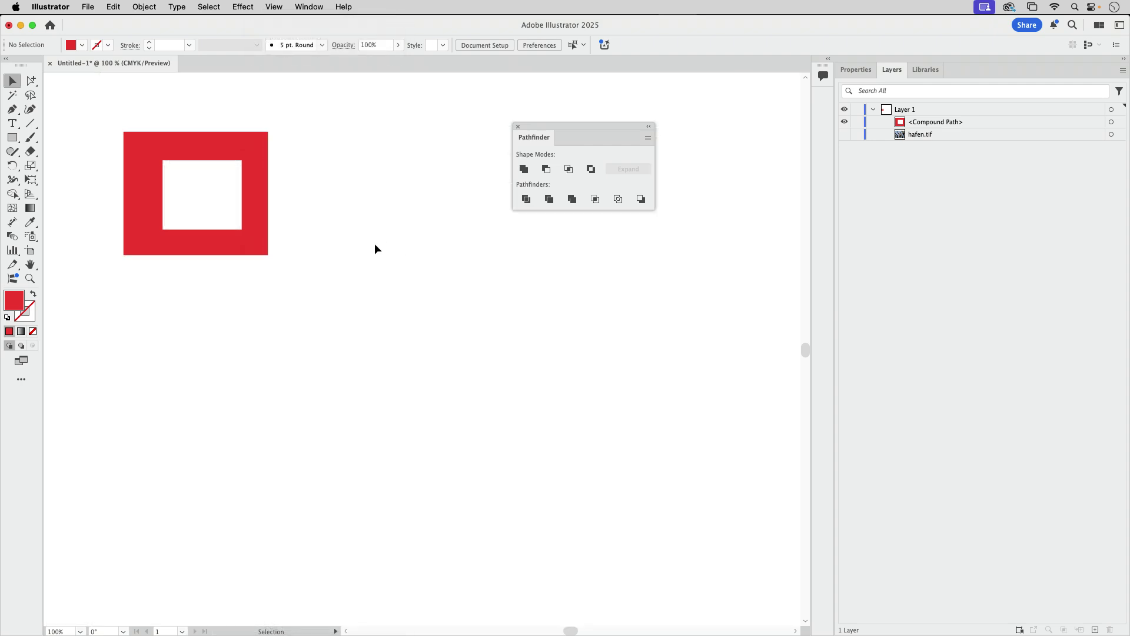
Step: Undo the subtraction and move the yellow square out to the right of the red rectangle
key("super+z")
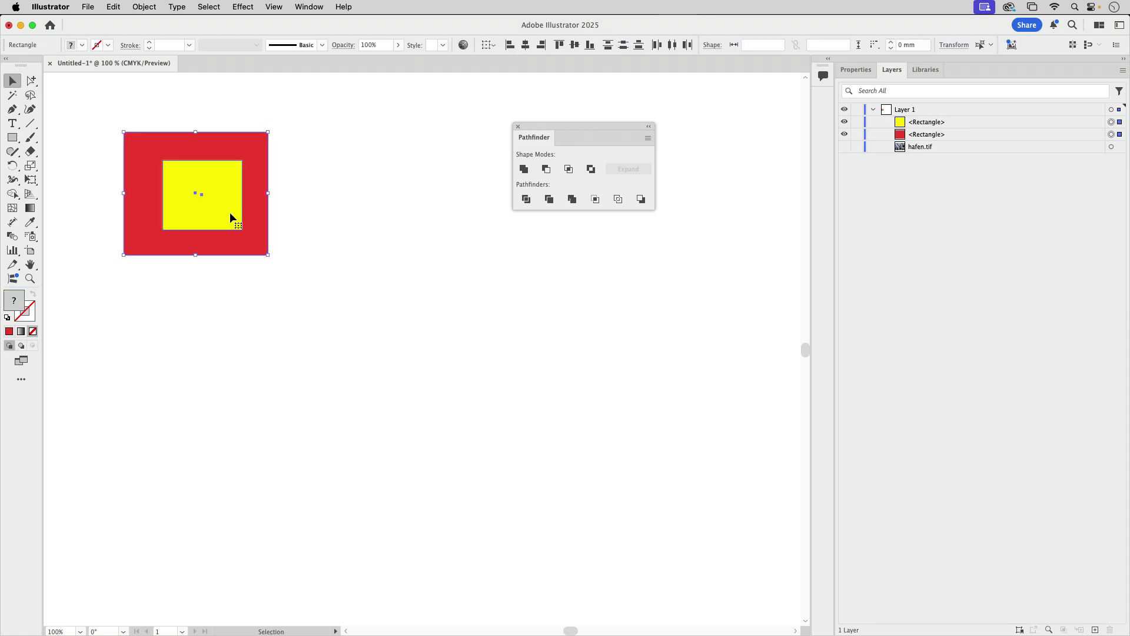
left_click(343, 235)
left_click_drag(231, 219, 466, 265)
left_click(257, 229)
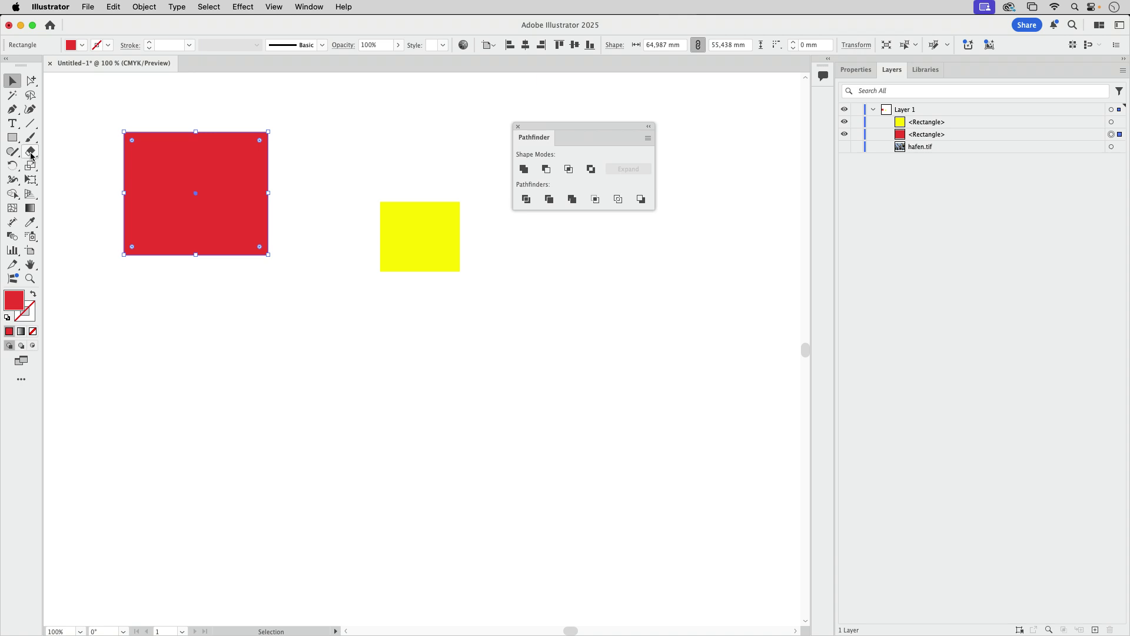
Step: Erase a zigzag through the red rectangle, inspect the resulting compound path in Layers, then undo the erasure
left_click_drag(32, 154, 62, 152)
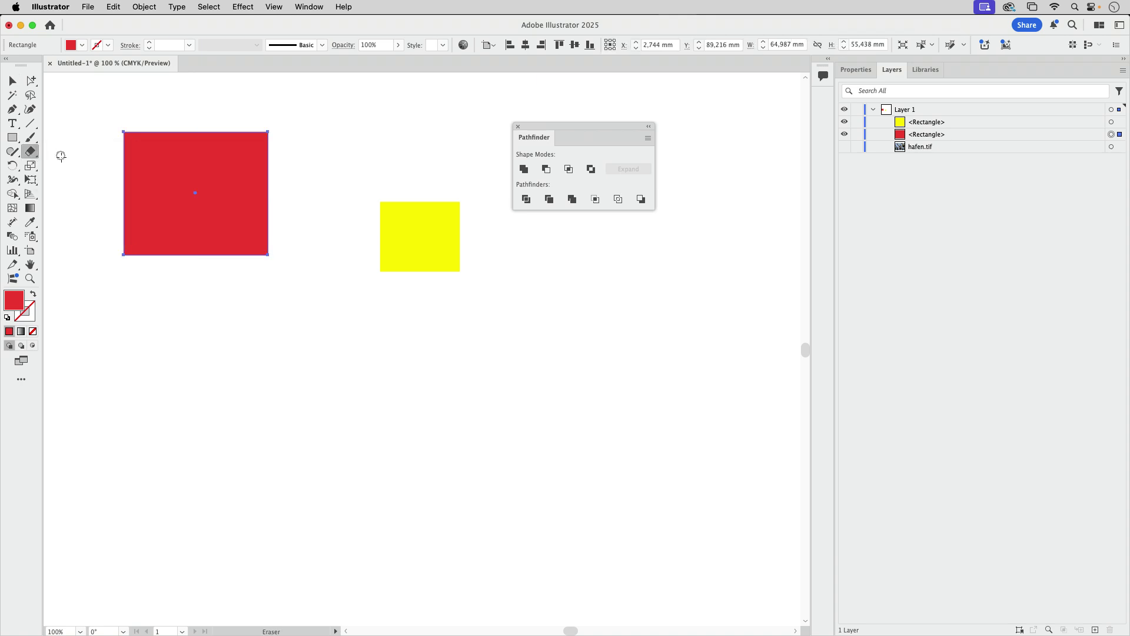
mouse_move(190, 158)
left_mouse_down()
mouse_move(176, 172)
mouse_move(229, 220)
left_mouse_up()
left_click(13, 81)
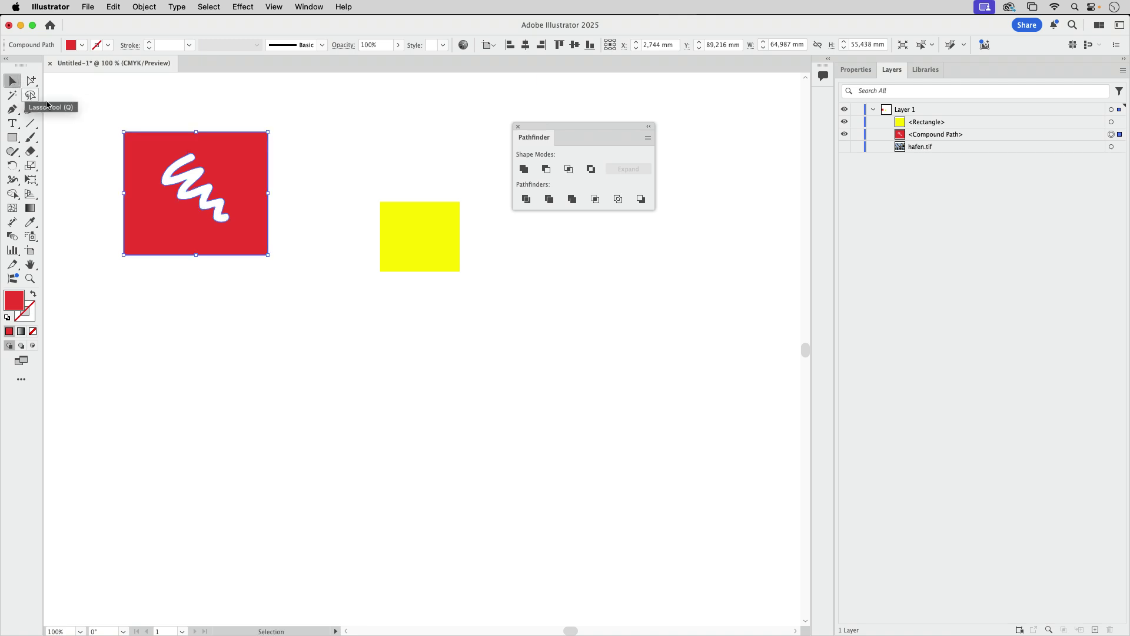
left_click(323, 154)
left_click(253, 178)
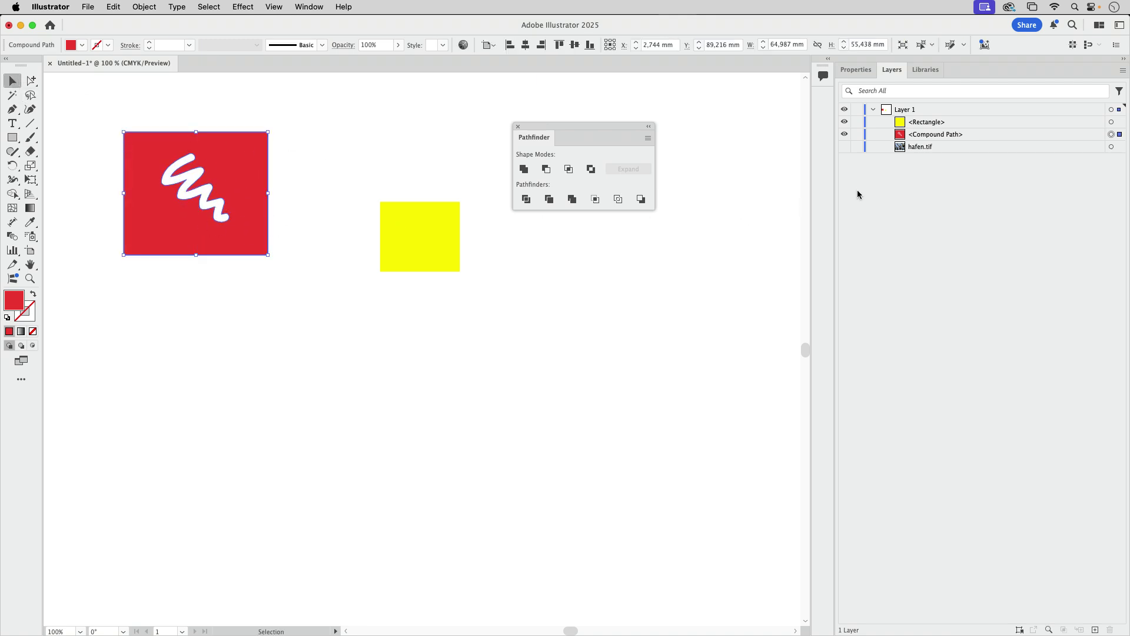
left_click(991, 140)
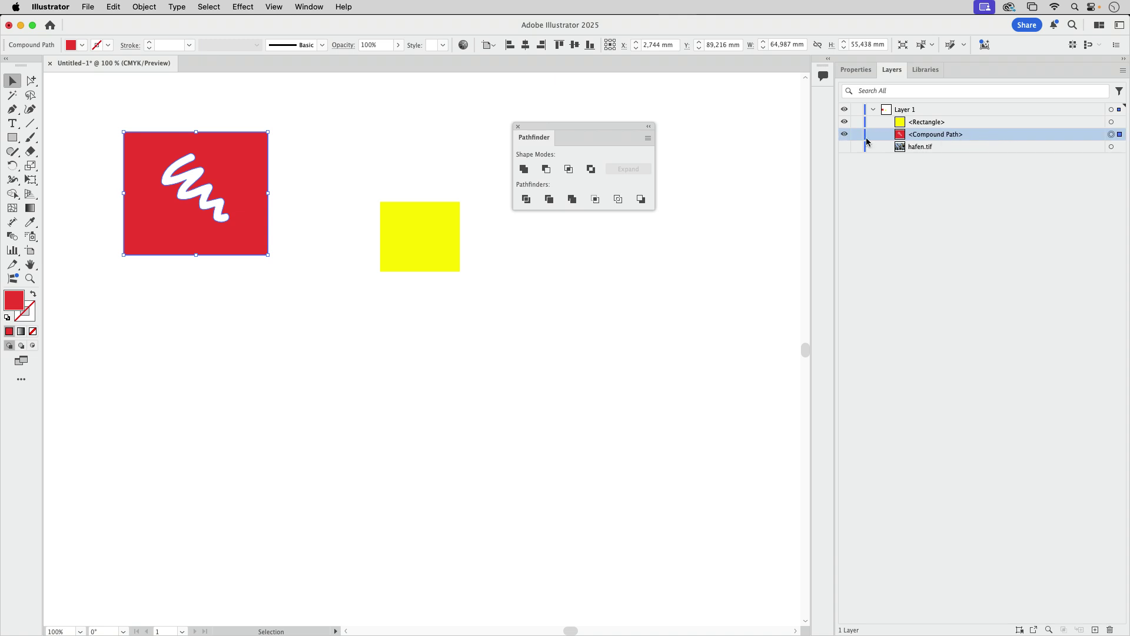
left_click(483, 339)
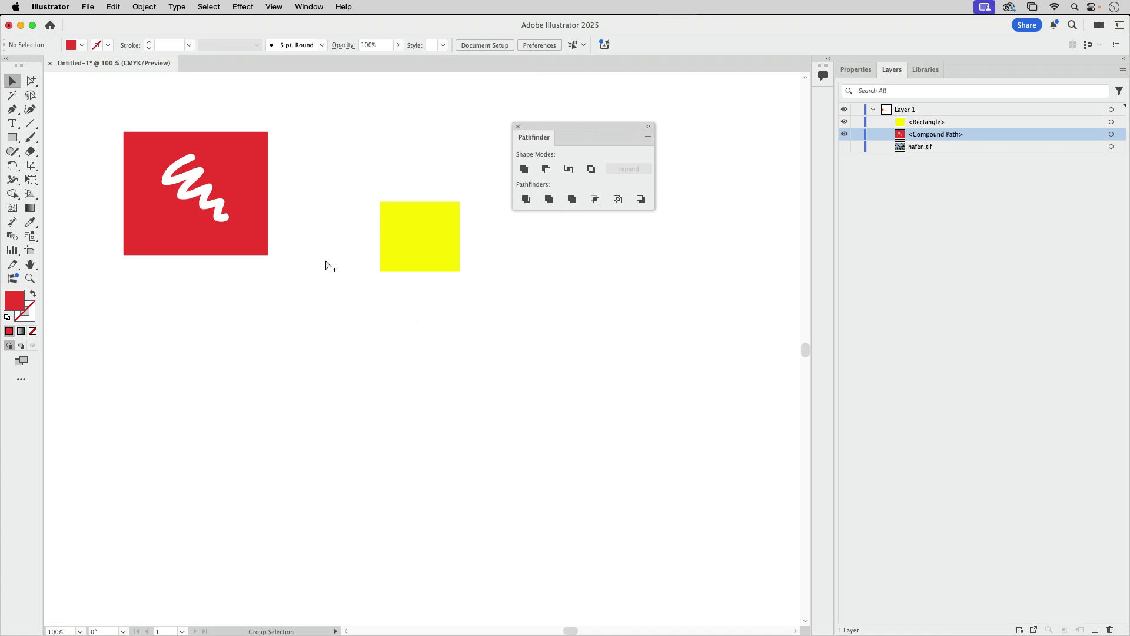
key("super+z")
left_click(359, 182)
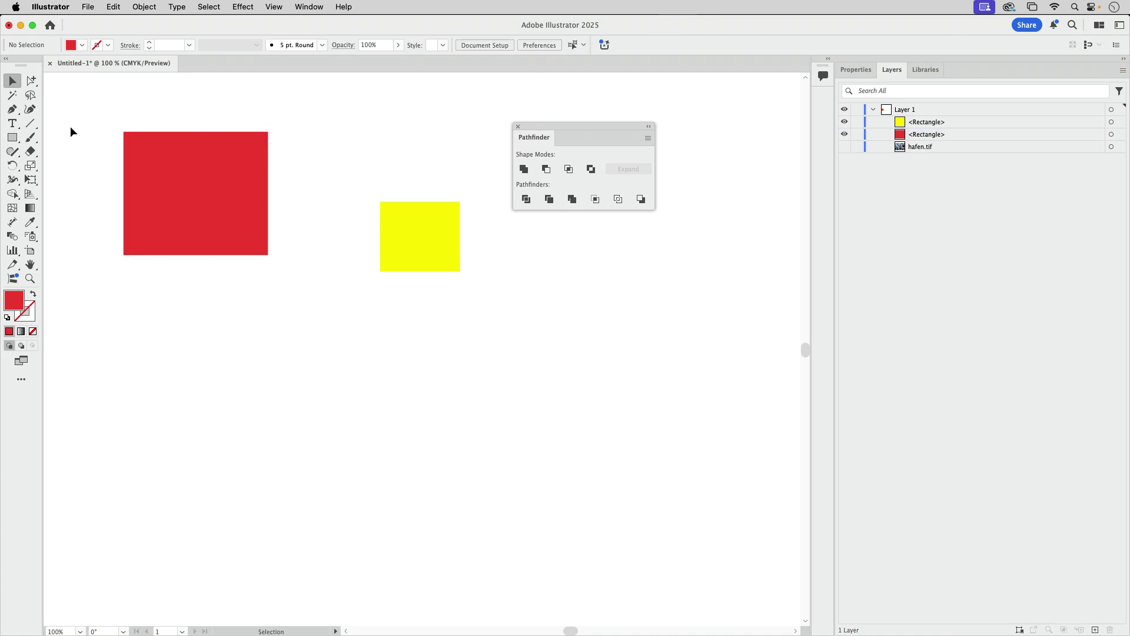
Step: Type a letter g, enlarge it to about 111 pt, and convert it to outlines
left_click(11, 124)
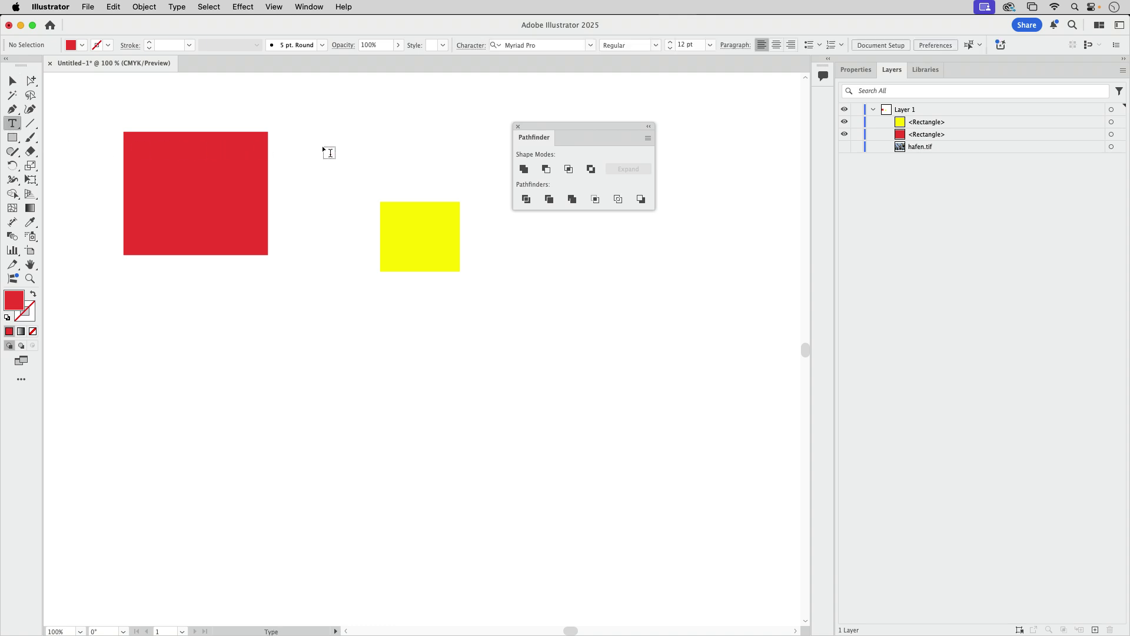
left_click(339, 148)
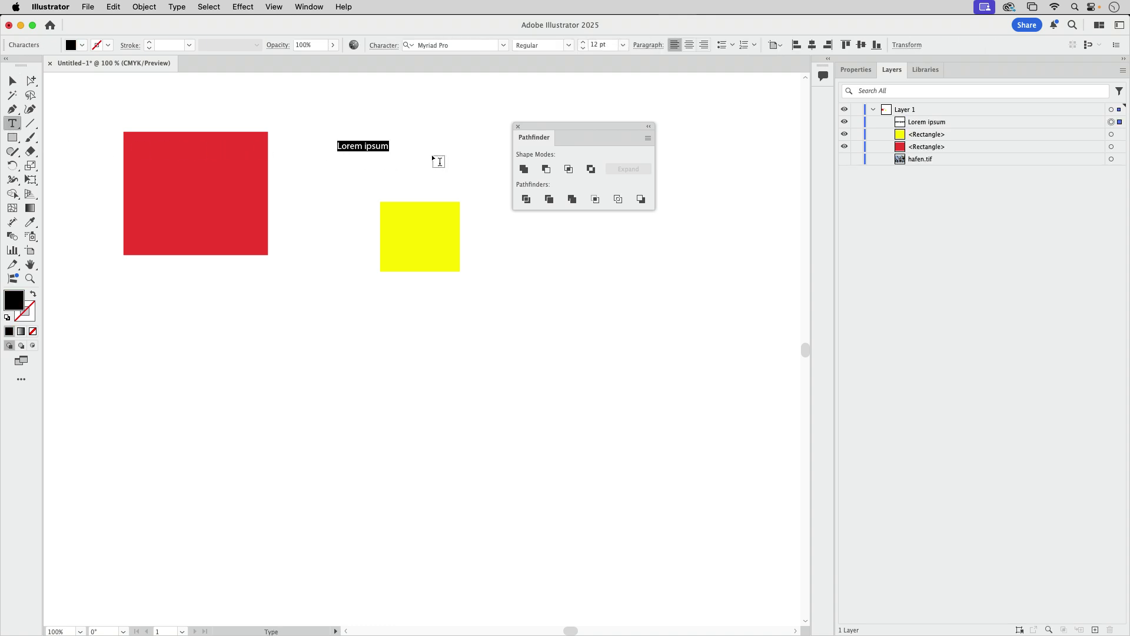
type("g")
key("Escape")
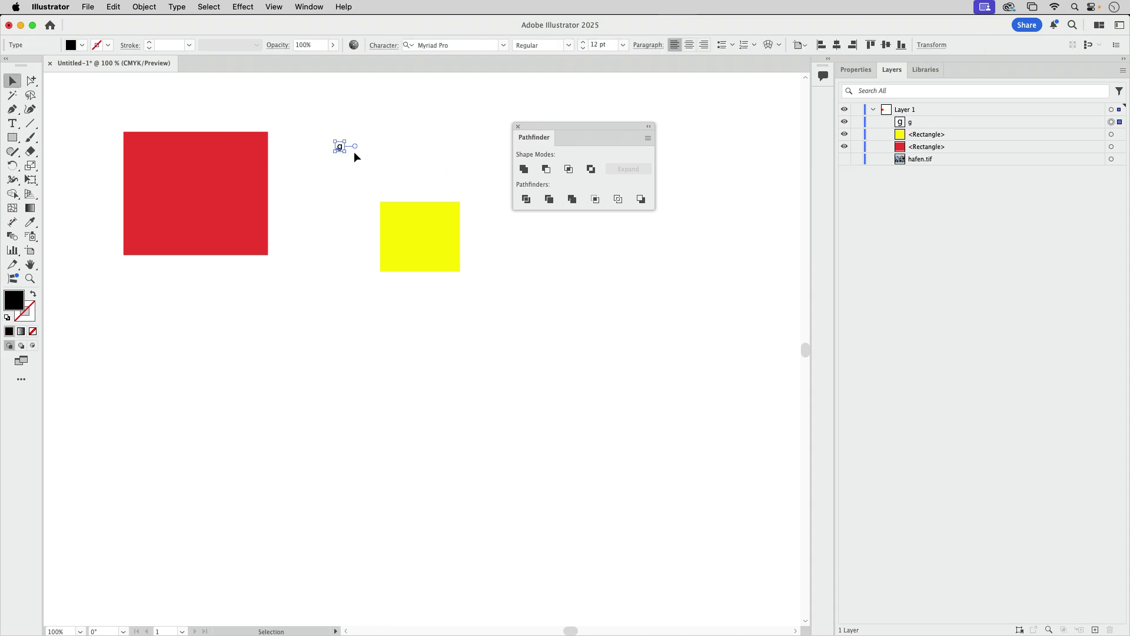
left_click_drag(344, 154, 425, 235)
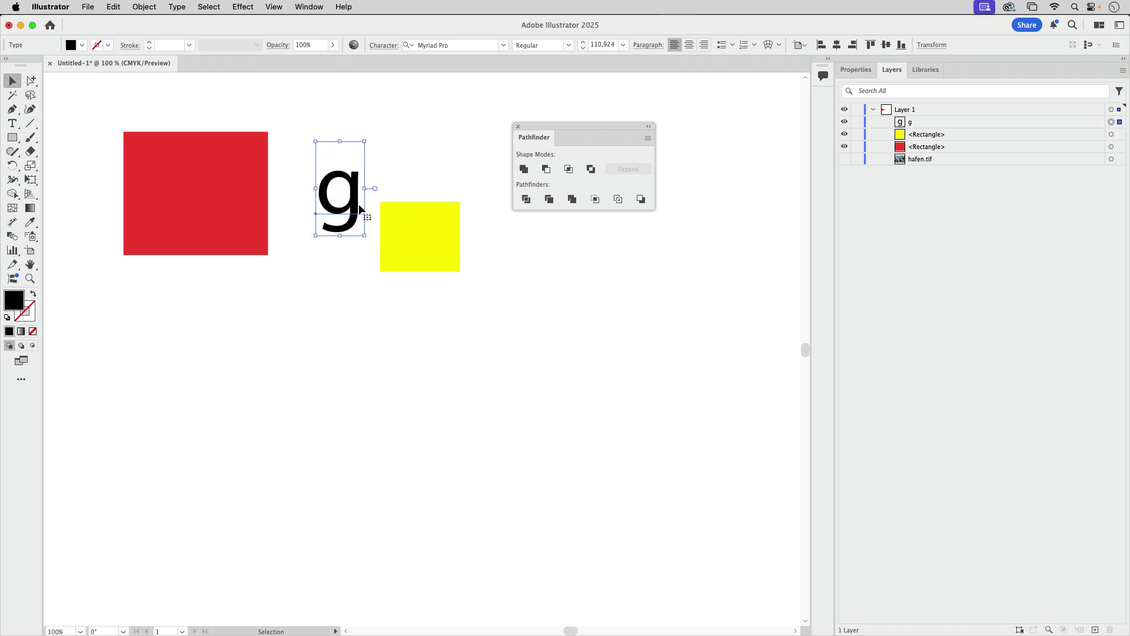
left_click(179, 8)
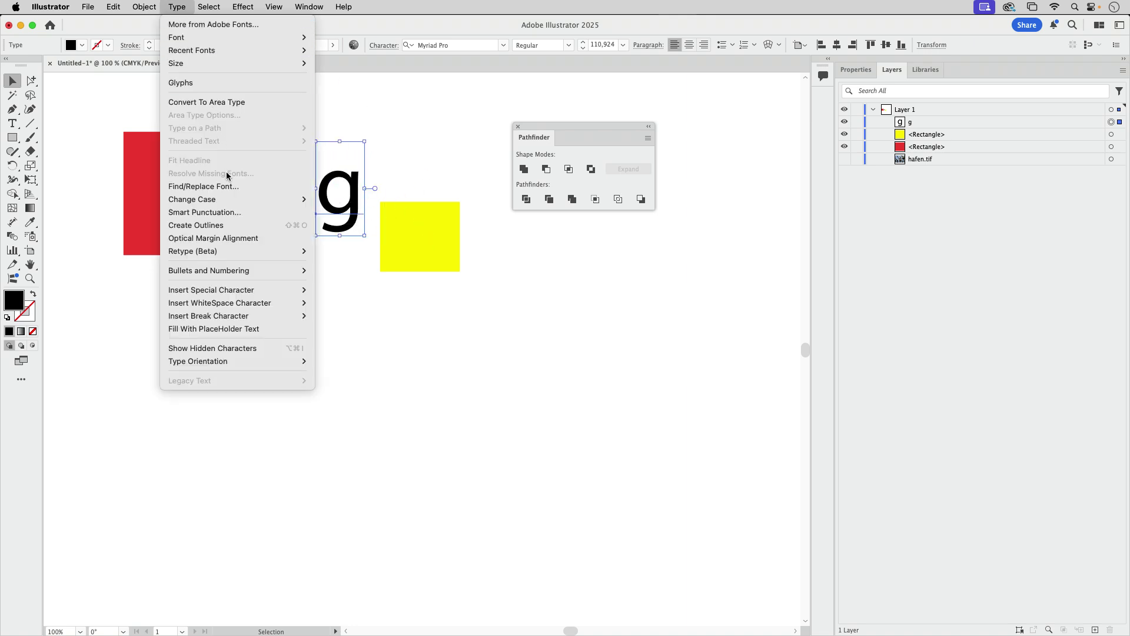
left_click(226, 226)
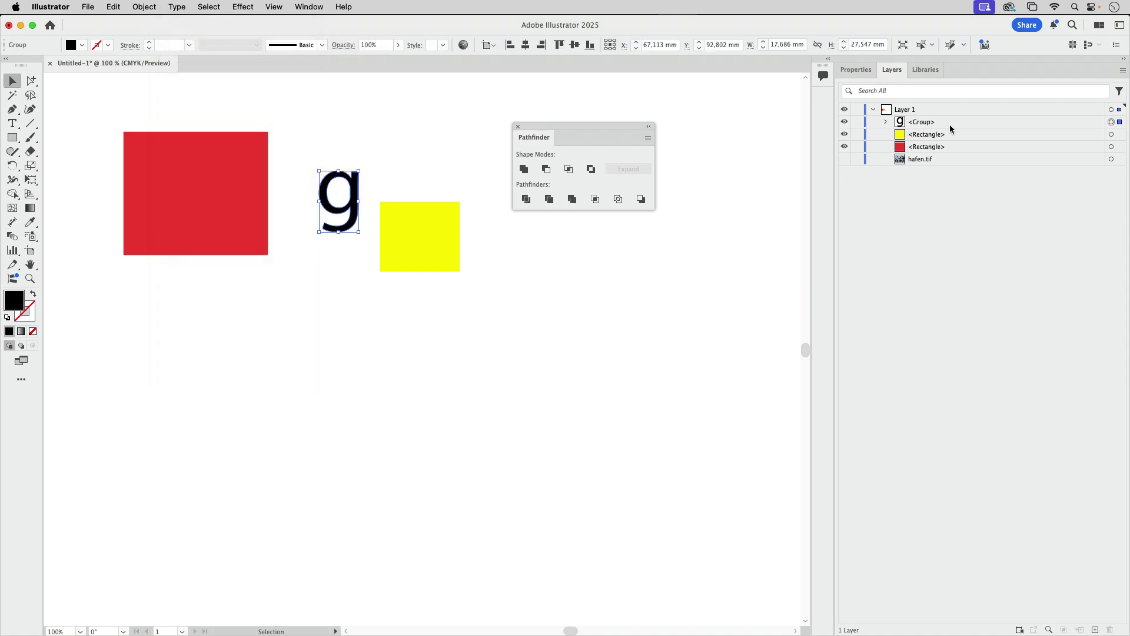
Step: Expand the g's group in Layers, select its compound path, then deselect
left_click(886, 122)
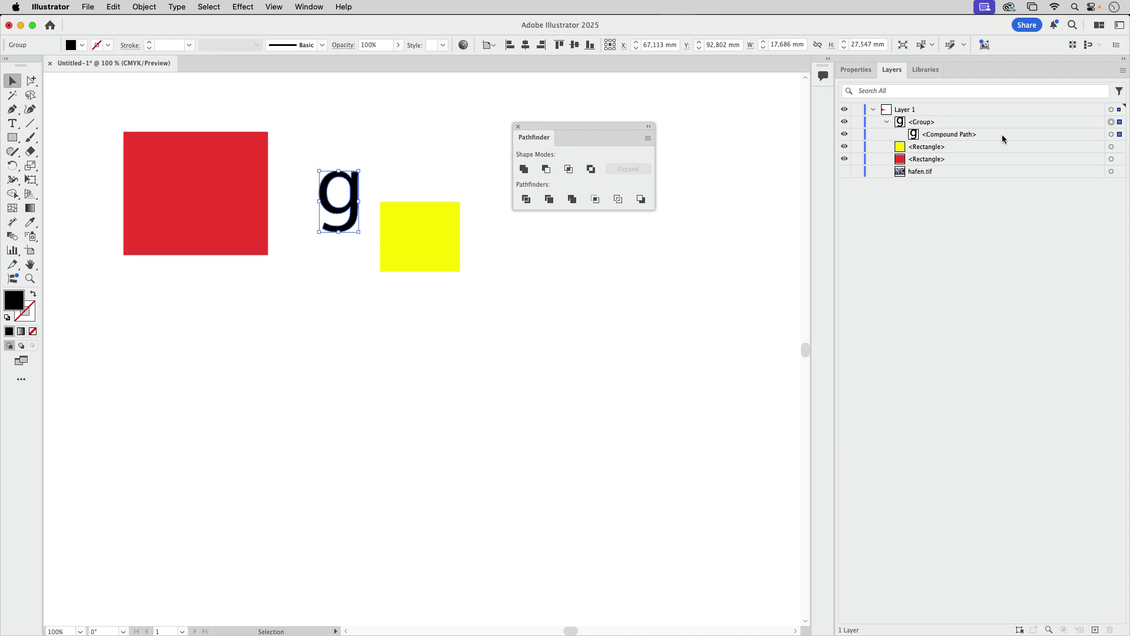
left_click(981, 139)
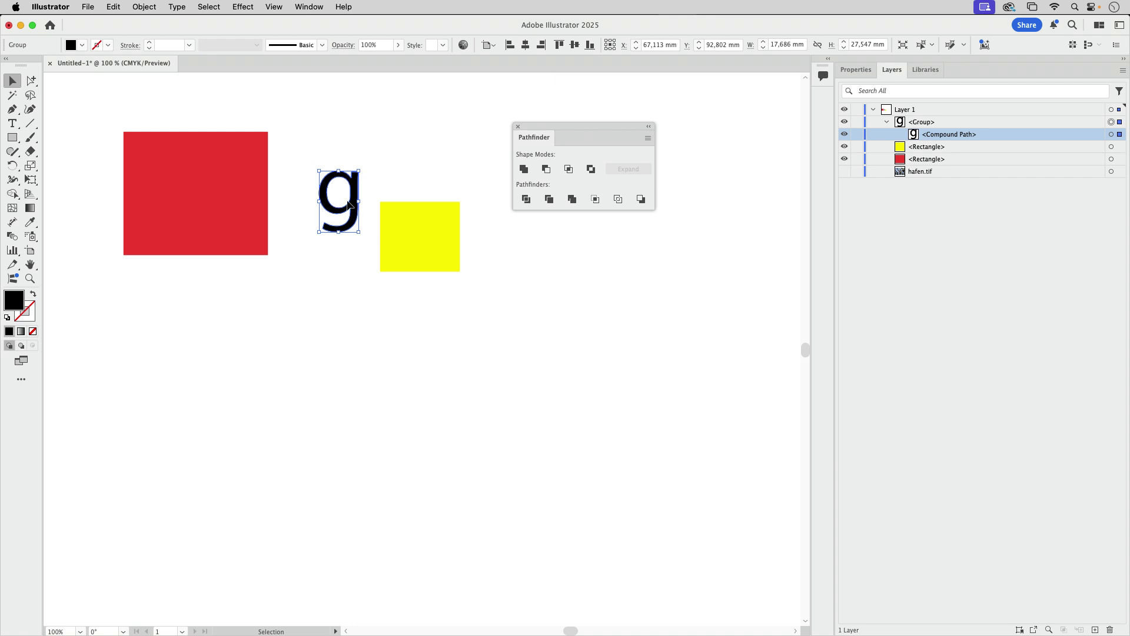
left_click(430, 168)
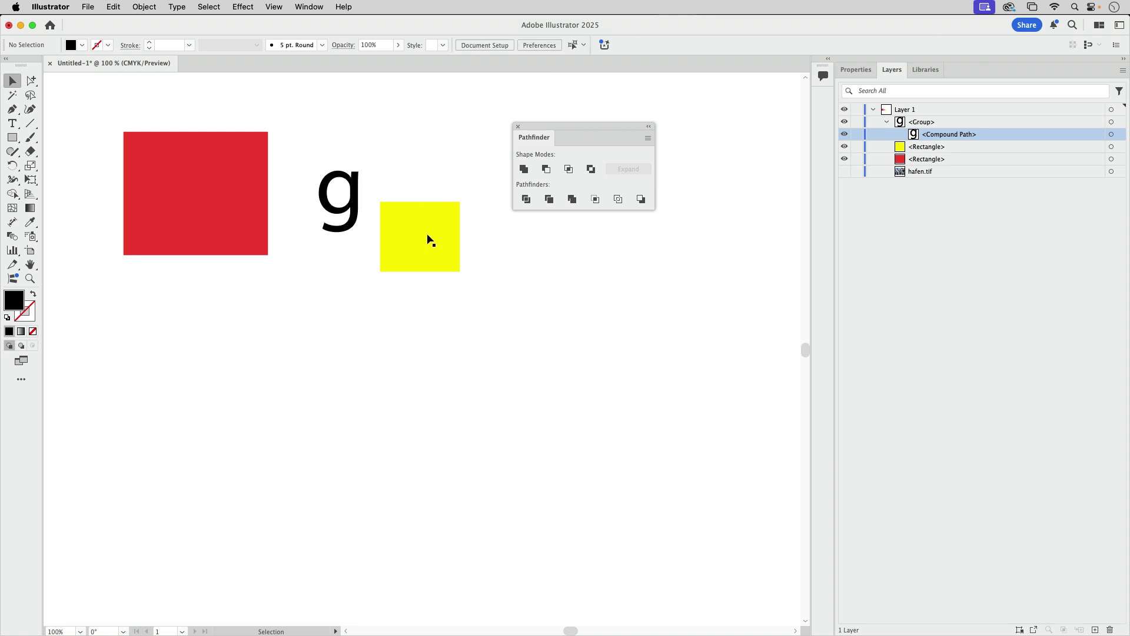
Step: Centre the yellow square in the red one, apply Minus Front, inspect the compound path, then undo
left_click_drag(431, 244, 203, 196)
left_click_drag(97, 110, 295, 292)
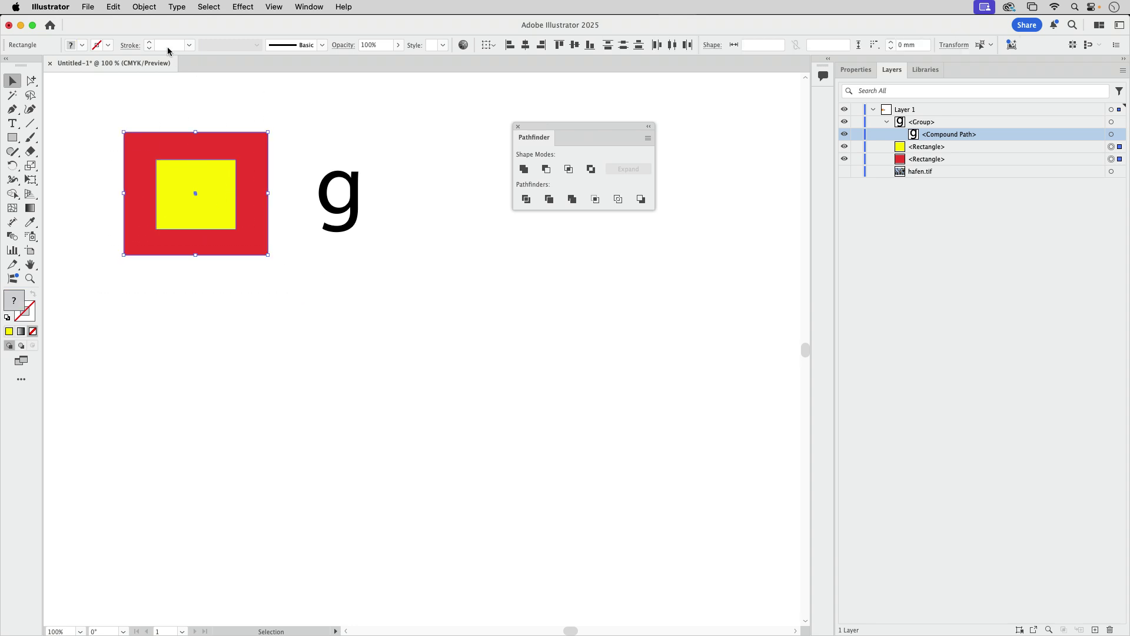
left_click(546, 170)
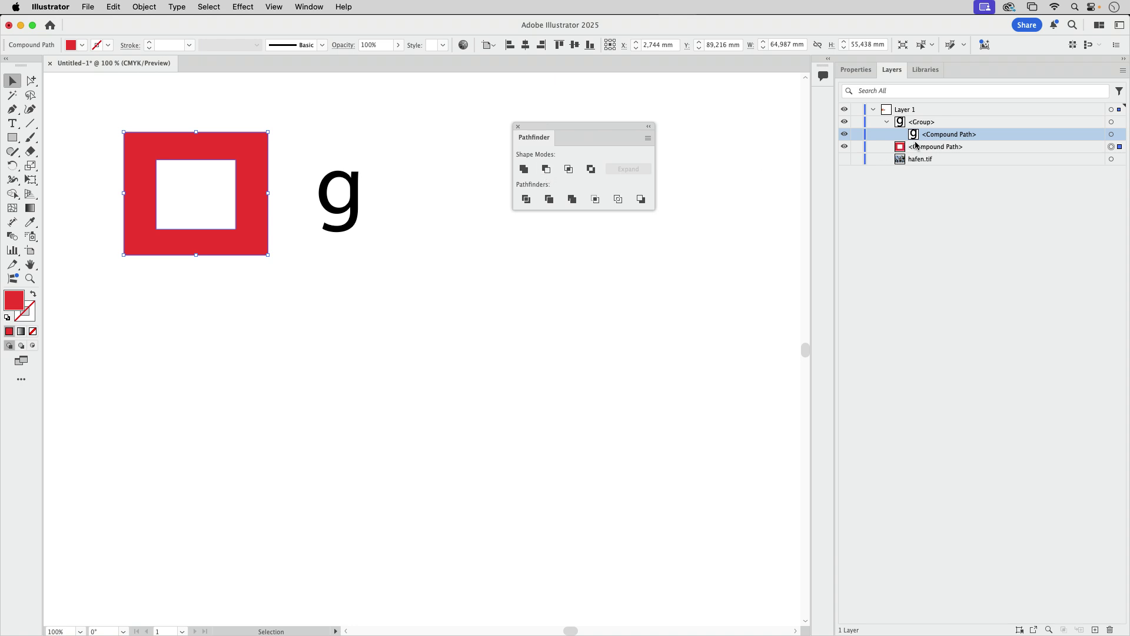
left_click(974, 149)
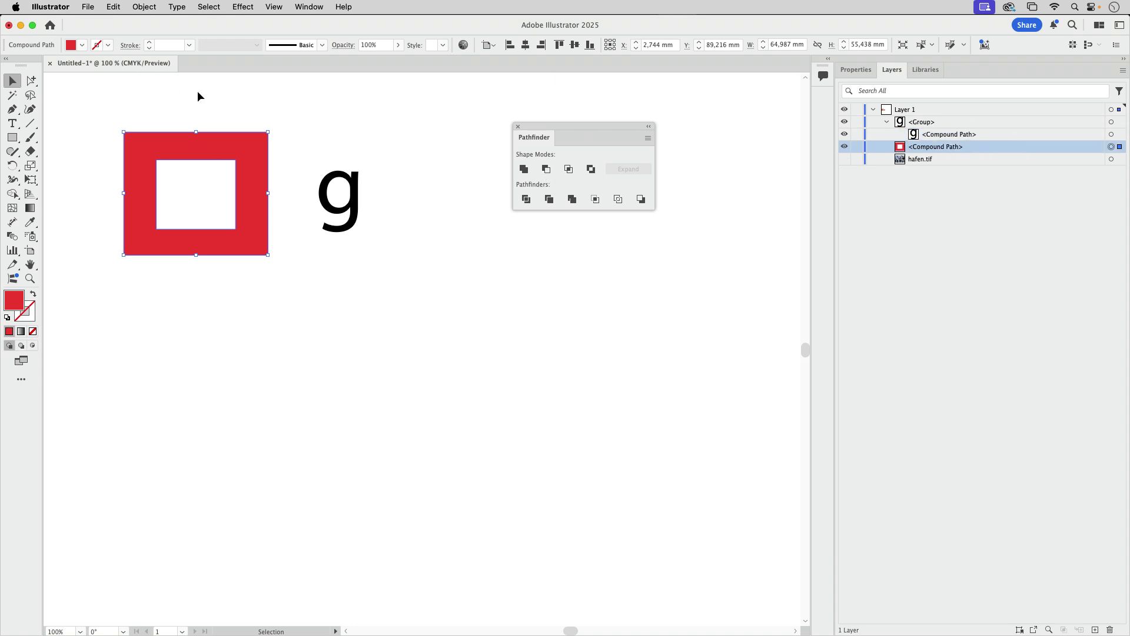
key("super+z")
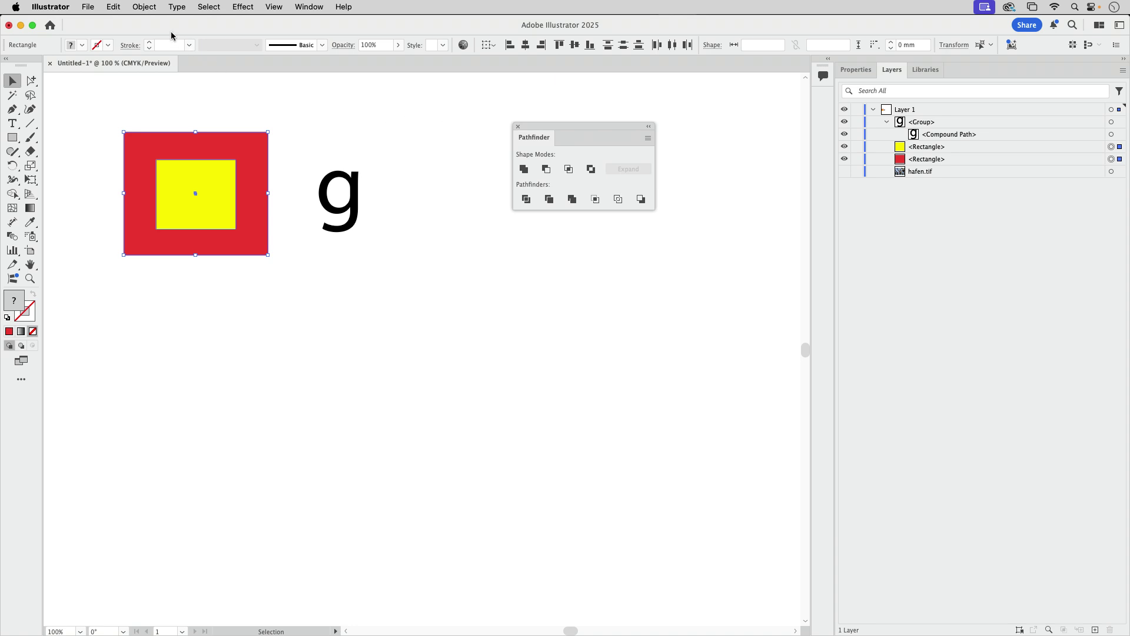
Step: Make a compound path from both squares with Object > Compound Path > Make and inspect it in Layers
left_click(145, 7)
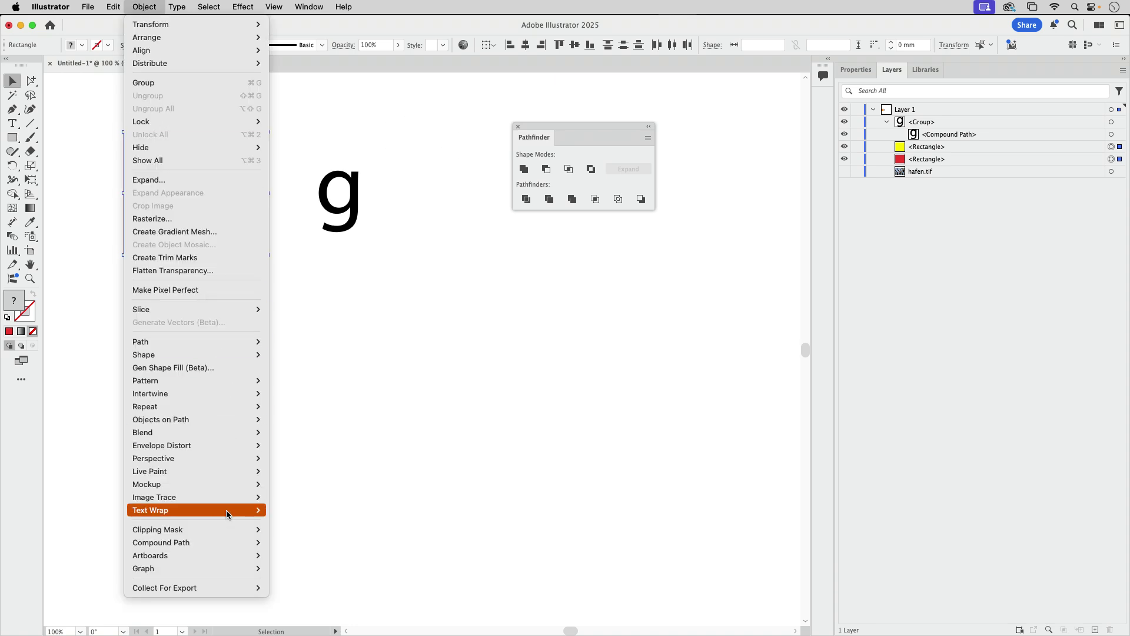
mouse_move(207, 546)
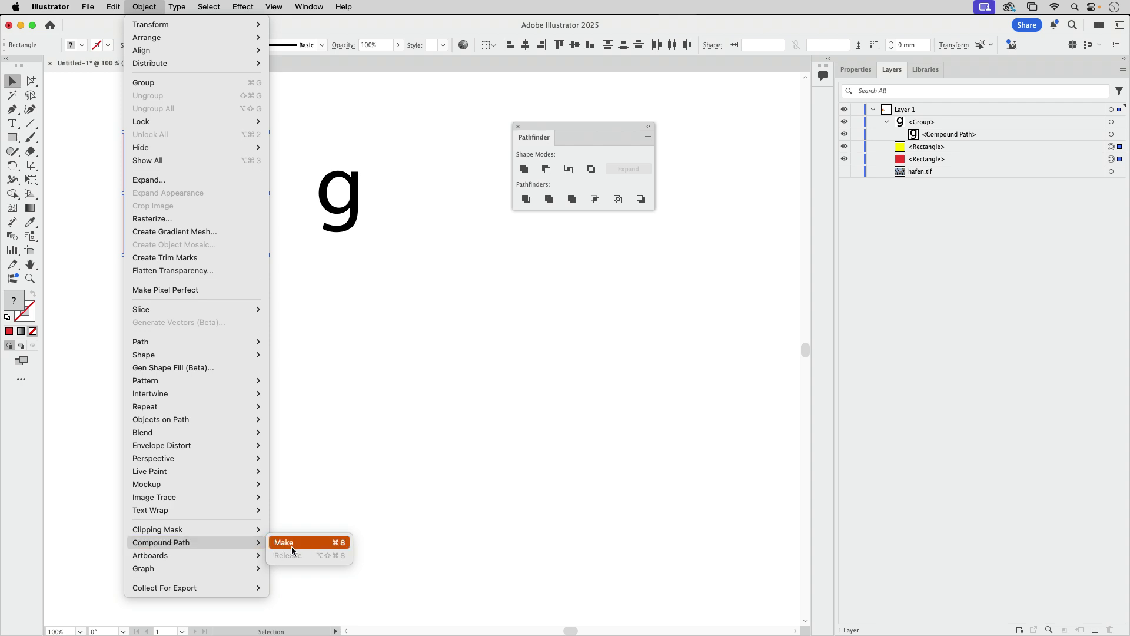
left_click(318, 542)
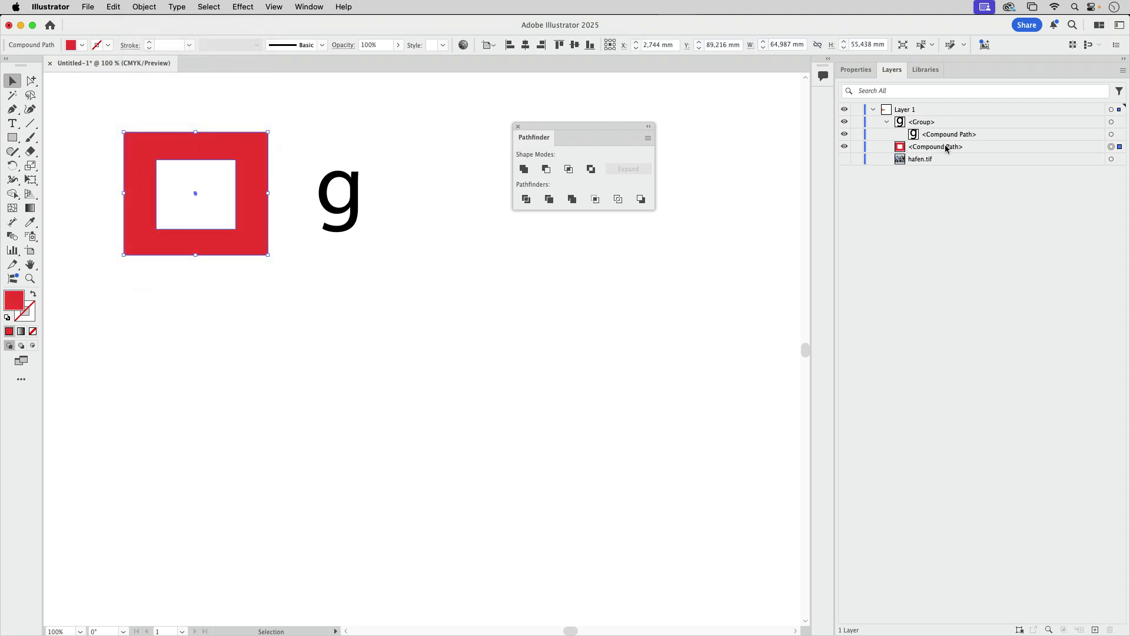
left_click(851, 150)
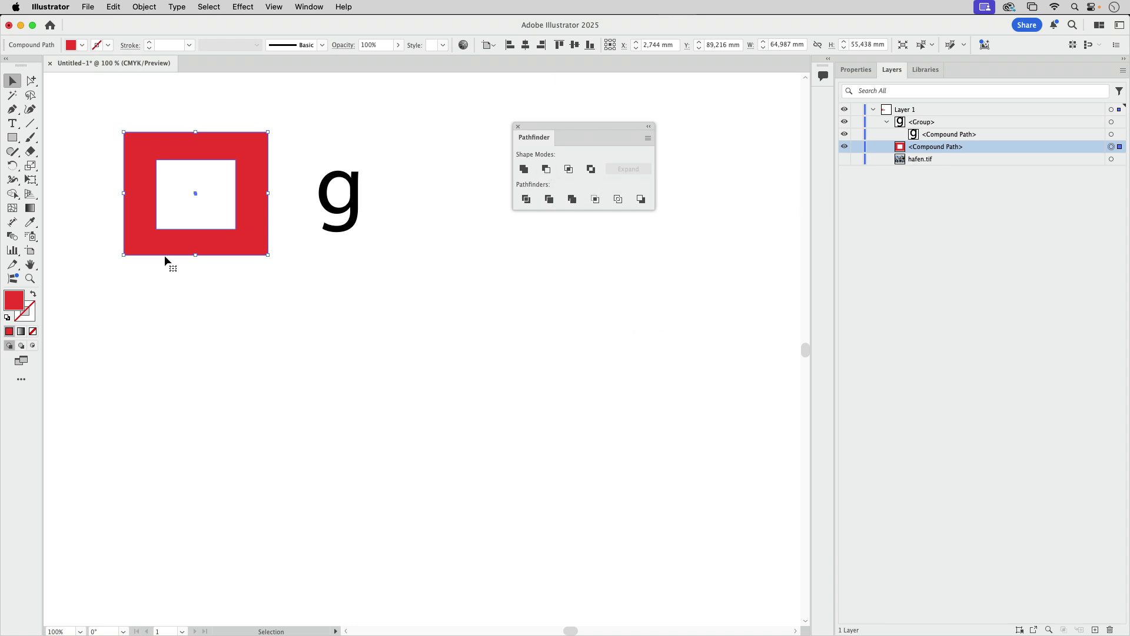
left_click(297, 292)
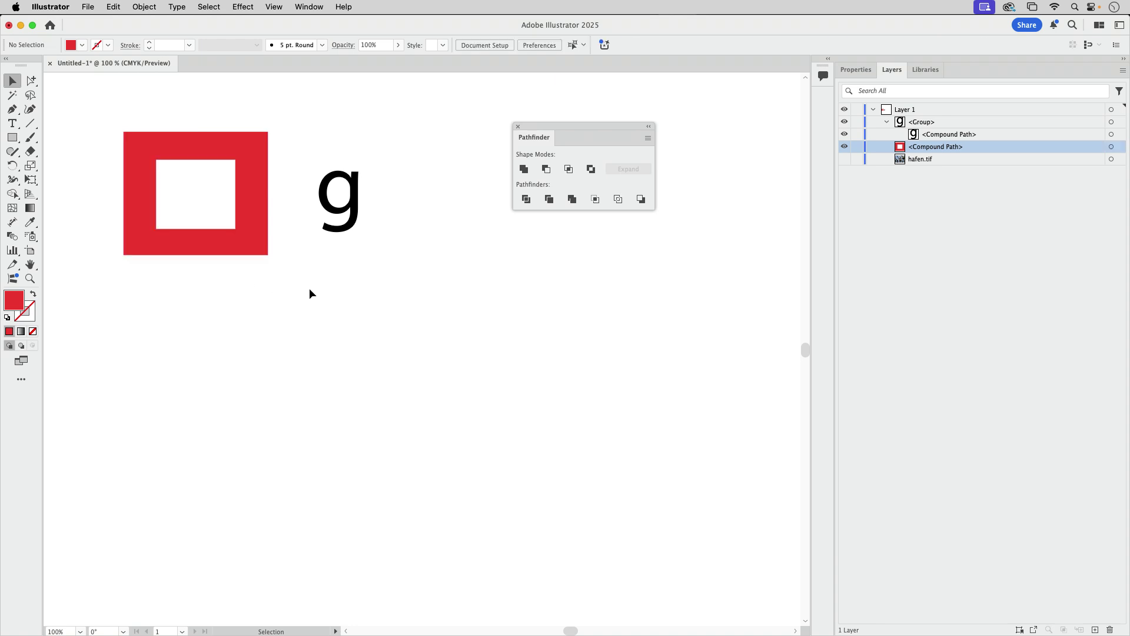
key("cmd+z")
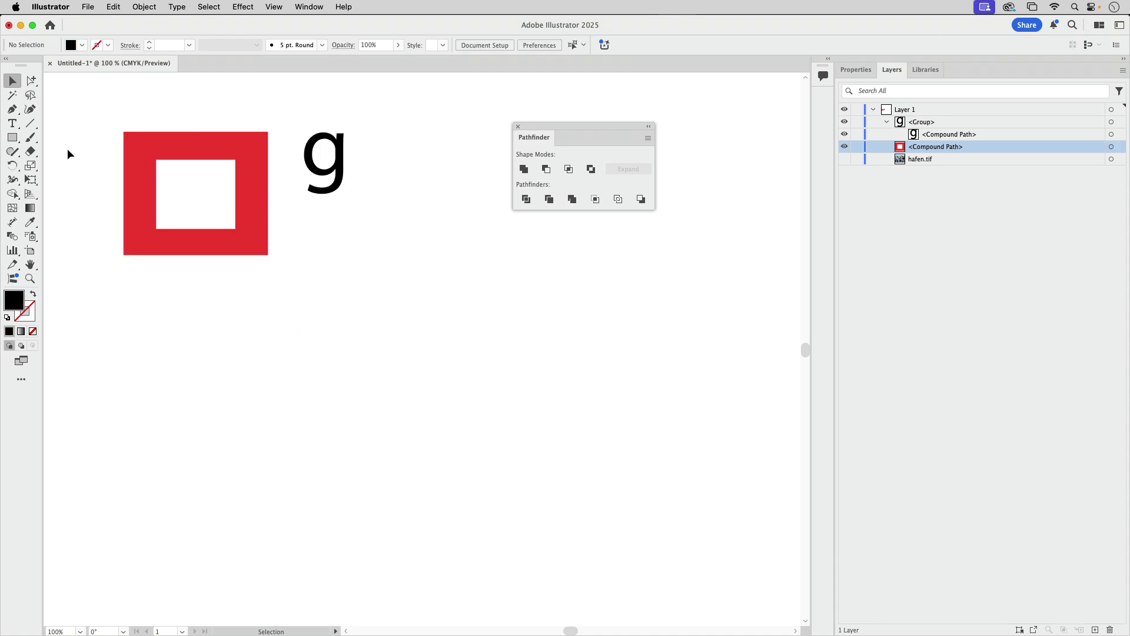
Step: Paint a thick black Blob Brush stroke below the red frame, then check it in Outline view and return to Preview
left_click(31, 138)
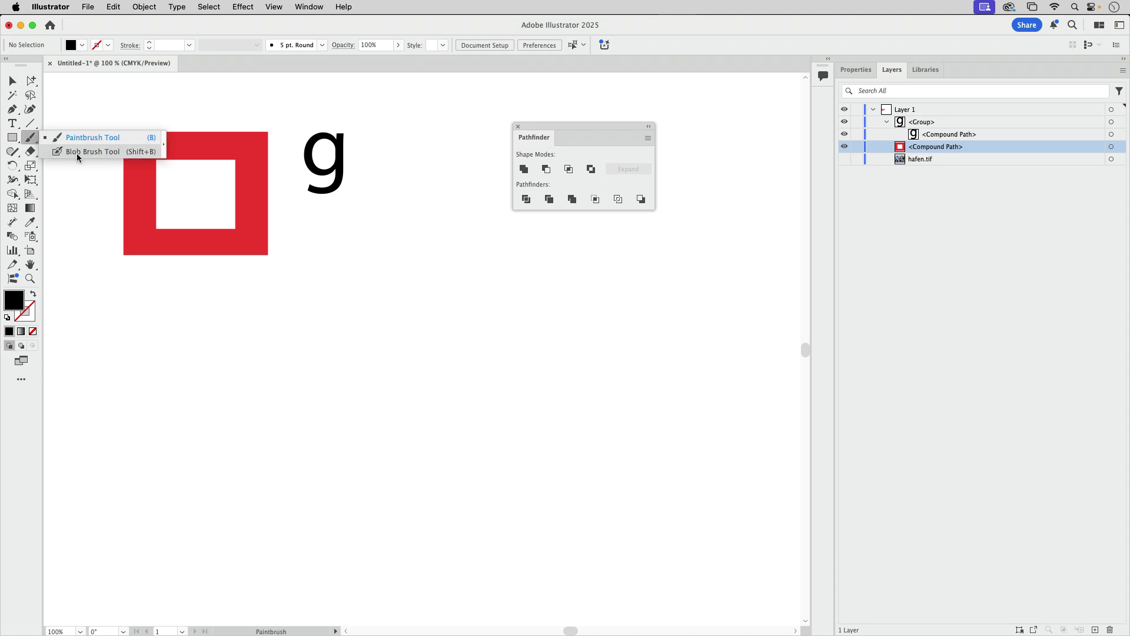
left_click(77, 152)
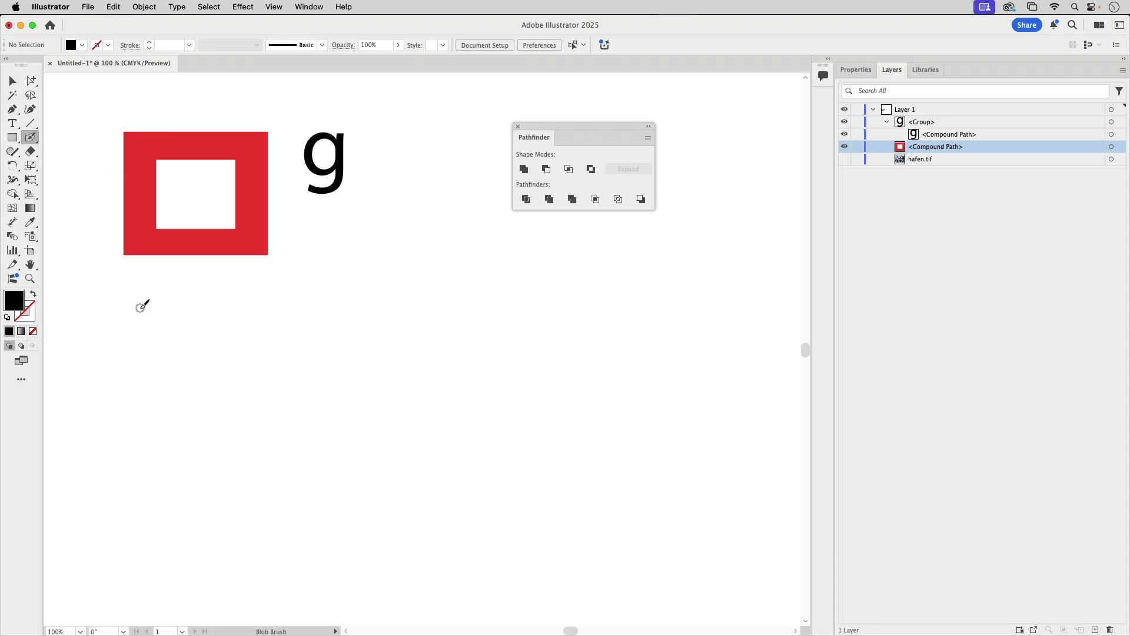
left_click_drag(137, 306, 296, 375)
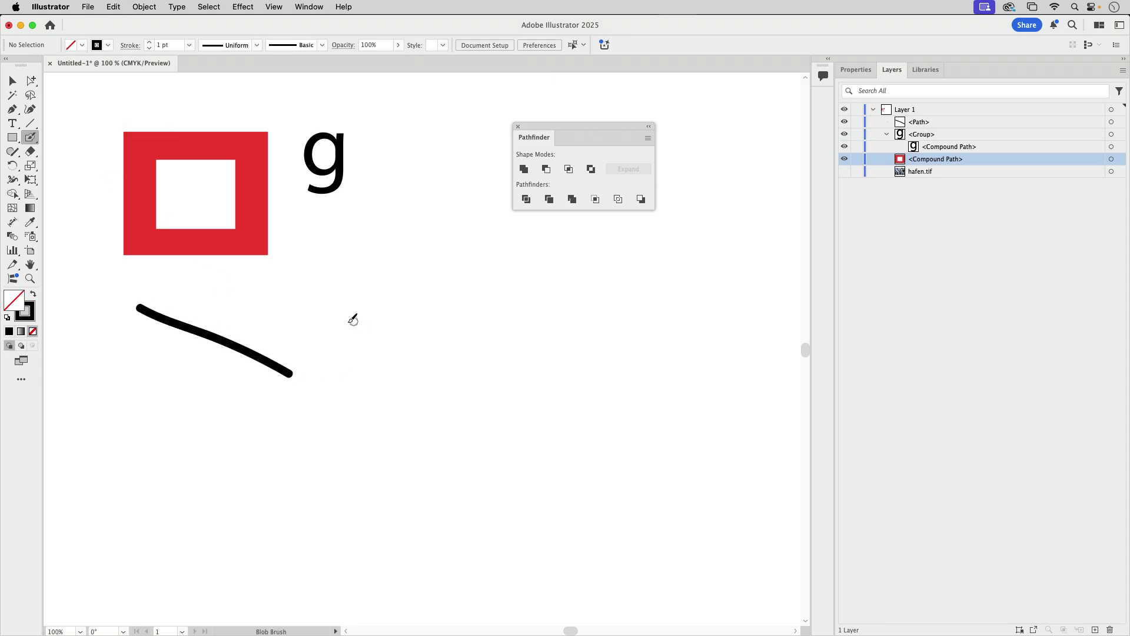
left_click(274, 6)
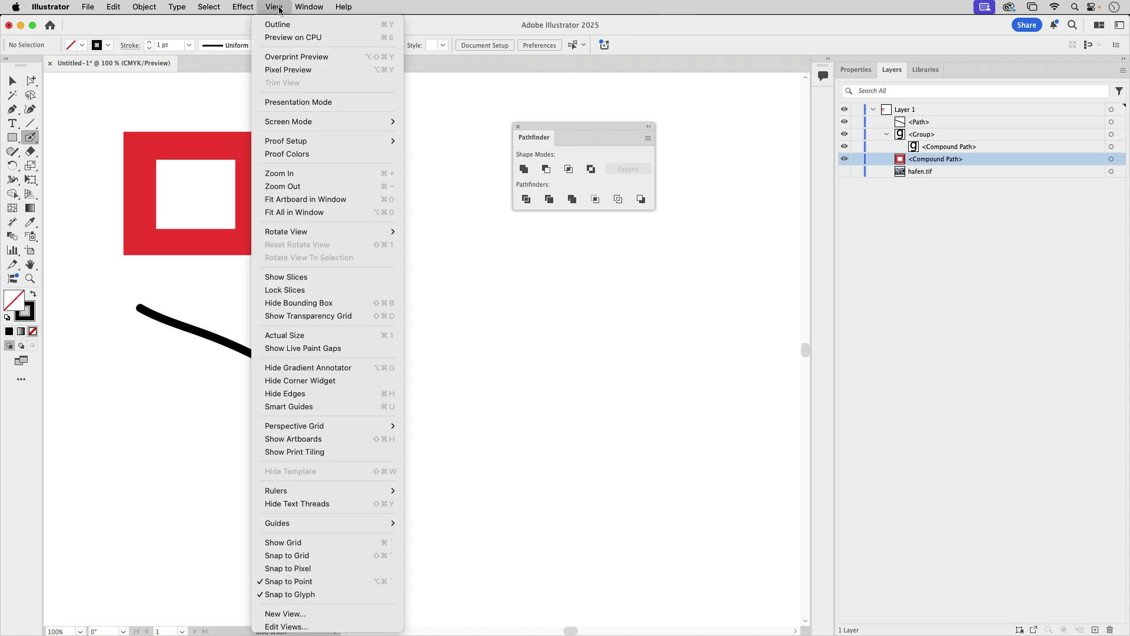
left_click(286, 20)
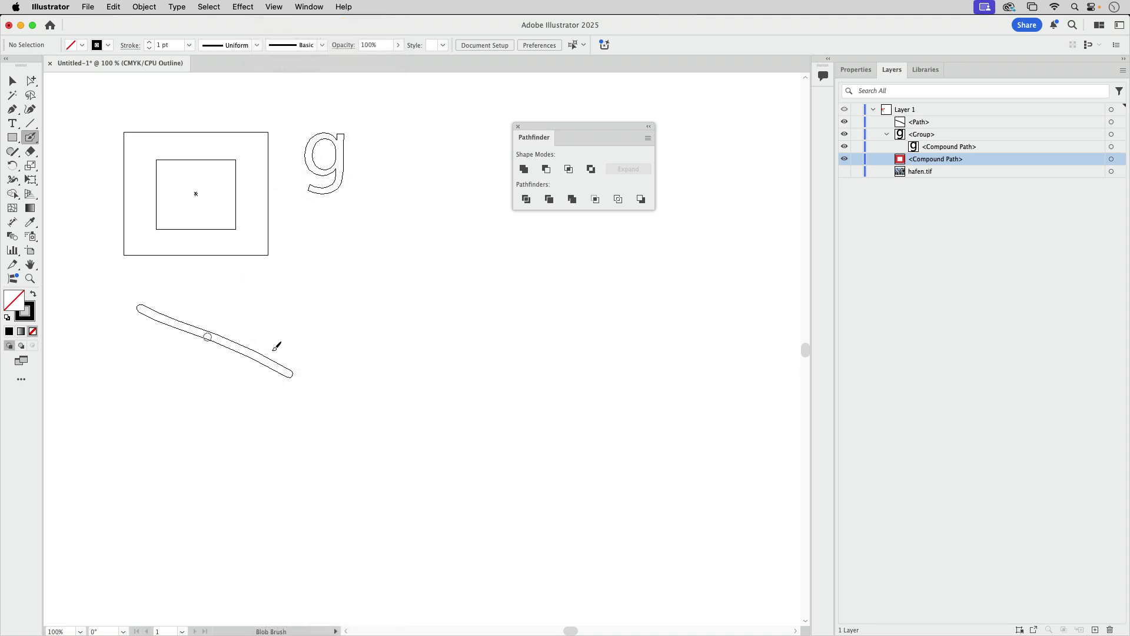
left_click(274, 6)
left_click(276, 25)
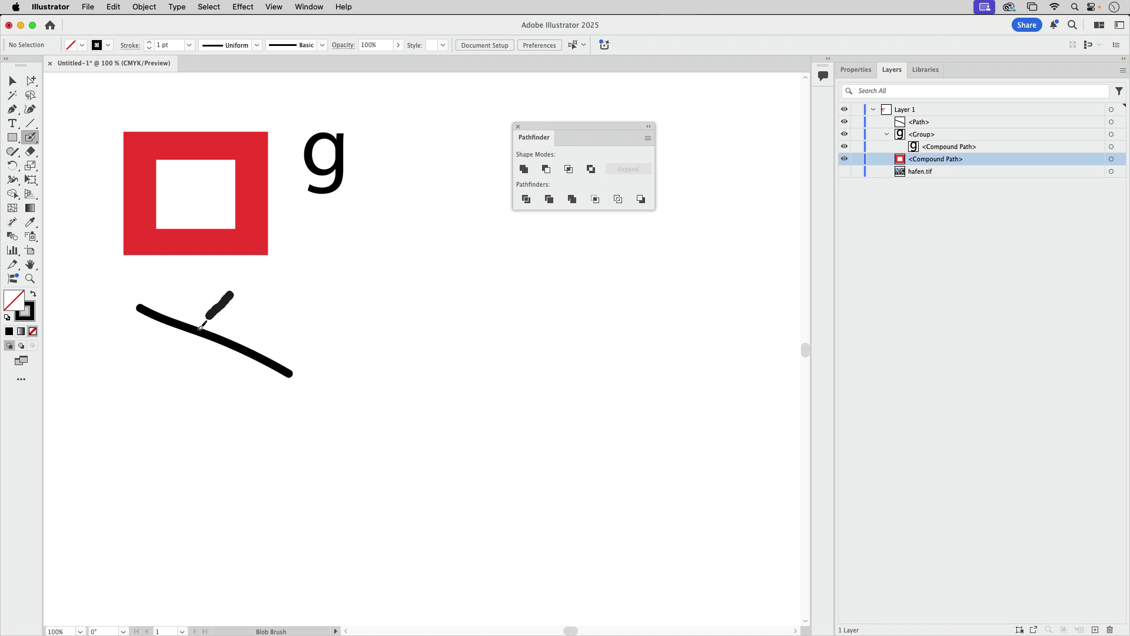
Step: Paint three more crossing strokes to complete the hash, then select it and shift it slightly left
left_click_drag(200, 328, 139, 402)
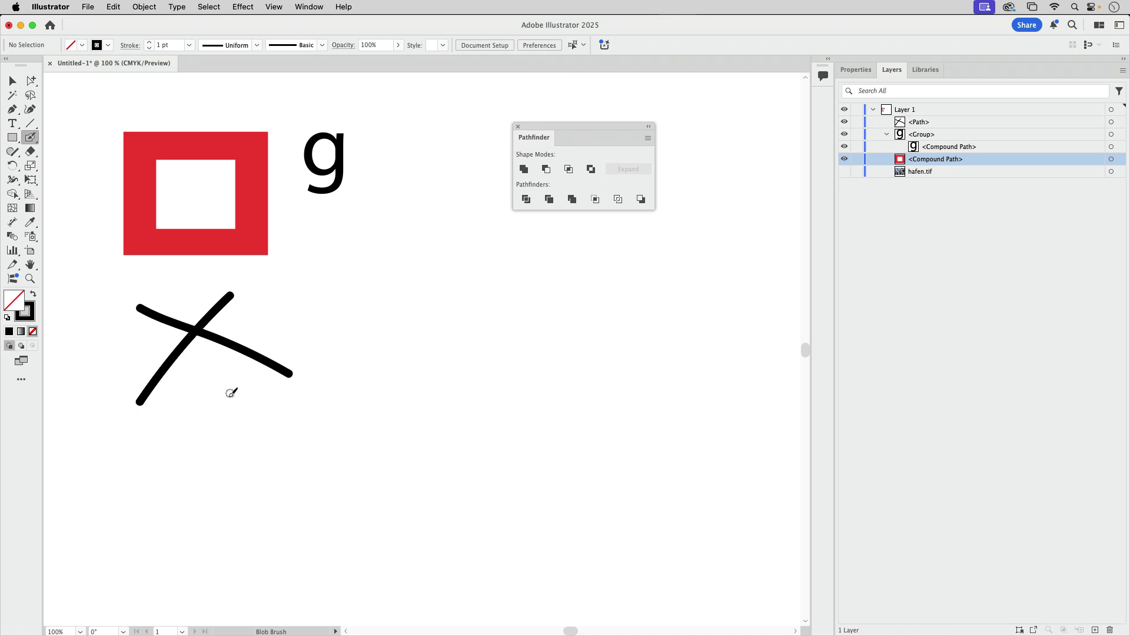
left_click_drag(291, 321, 207, 423)
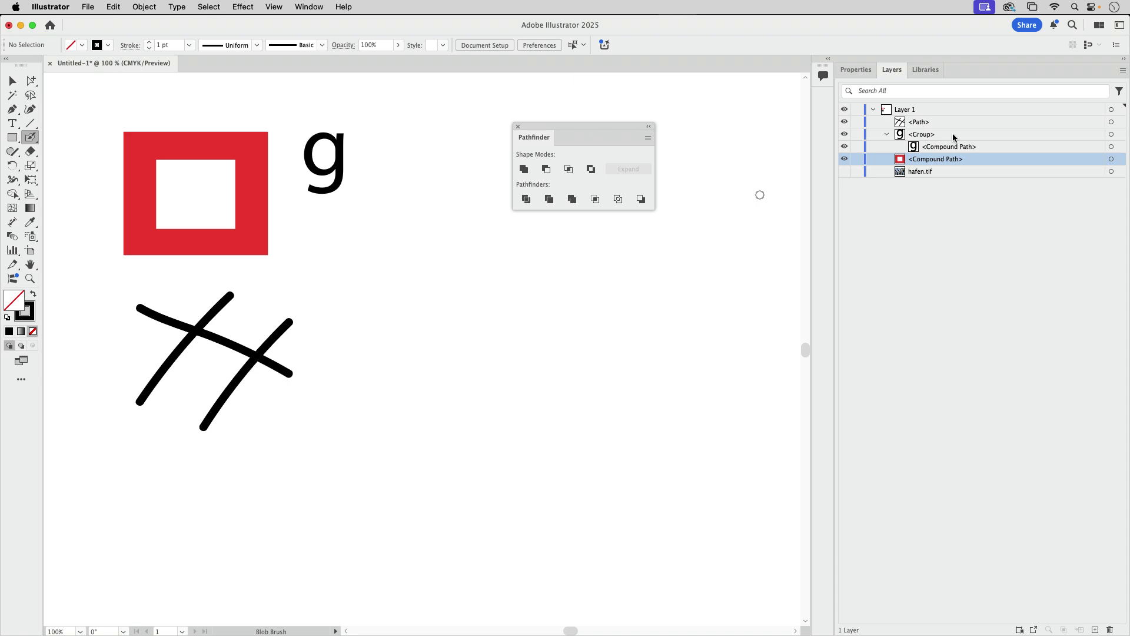
mouse_move(113, 345)
left_mouse_down()
mouse_move(196, 373)
mouse_move(285, 425)
left_mouse_up()
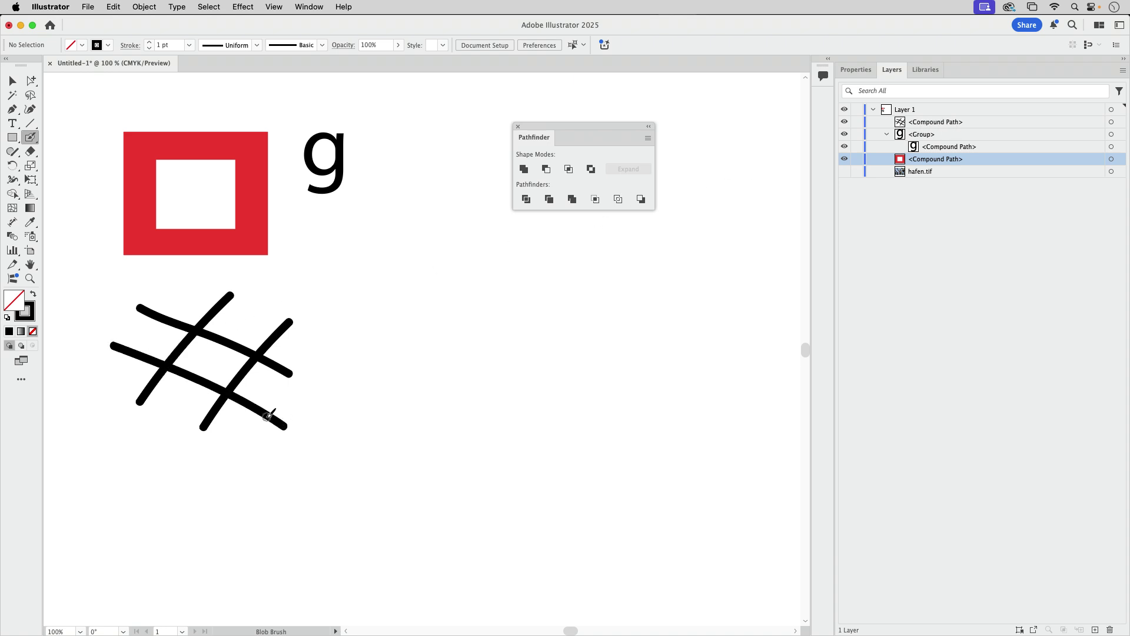
left_click(978, 124)
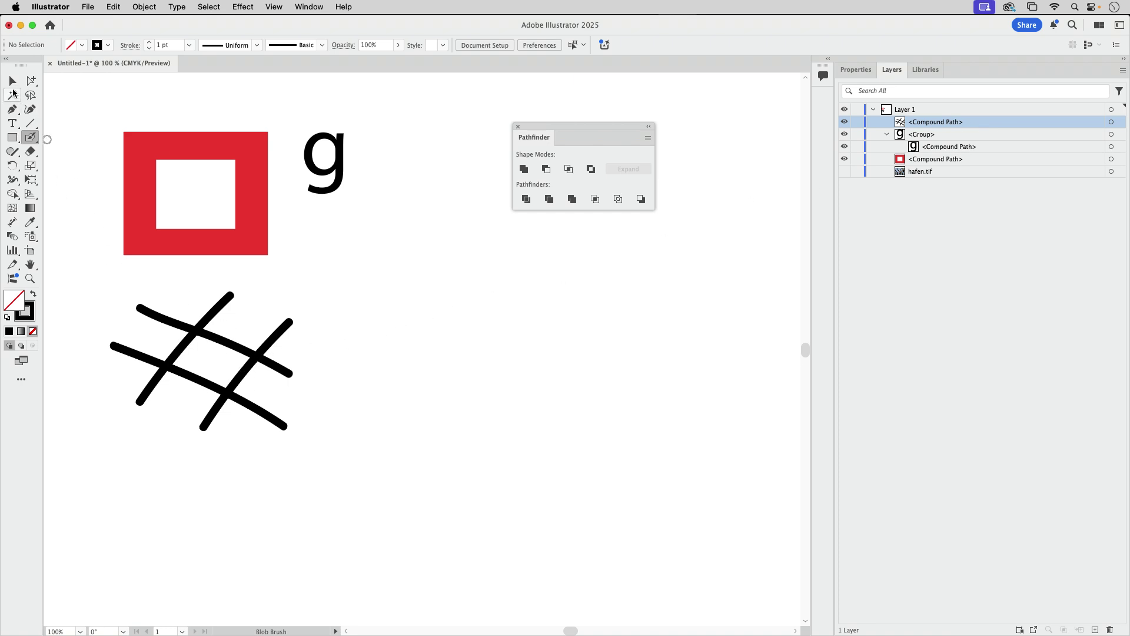
left_click(12, 81)
left_click_drag(226, 387, 192, 383)
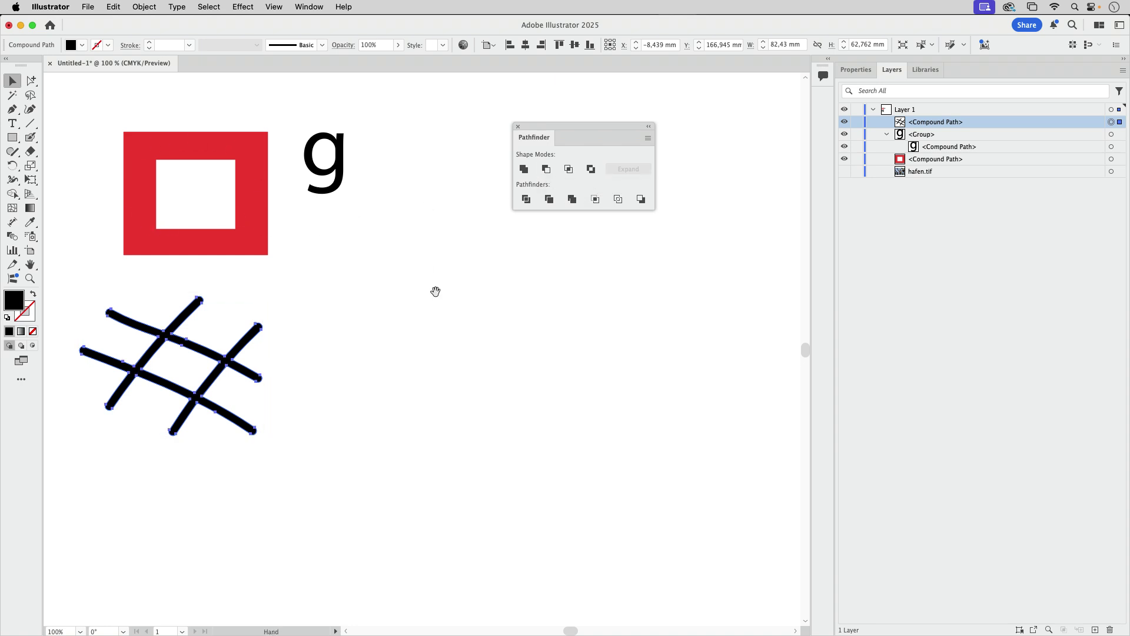
Step: Type a letter i, enlarge it to about 164 pt, outline it, and reveal its compound path in Layers
left_click_drag(436, 290, 378, 264)
key("t")
left_click(302, 243)
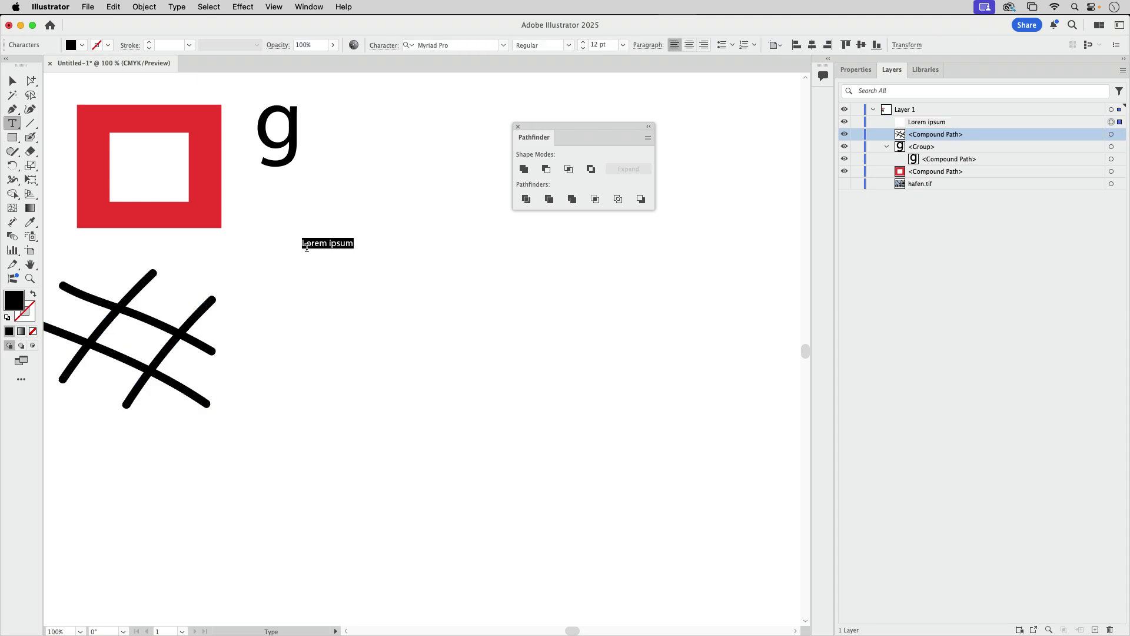
type("i")
left_click(13, 81)
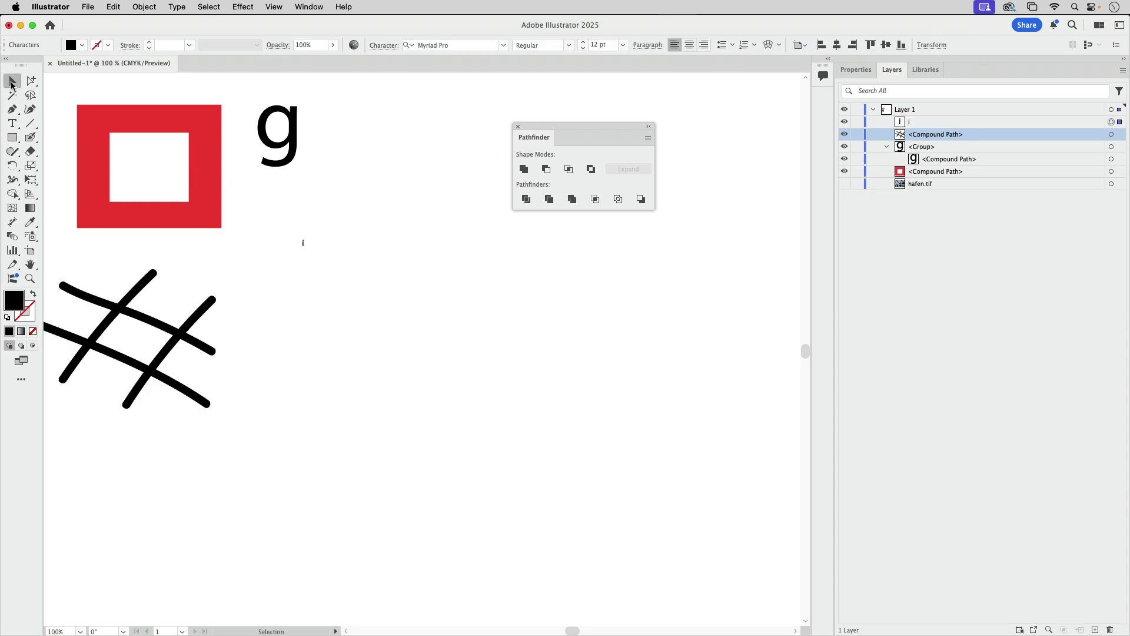
left_click_drag(308, 250, 333, 306)
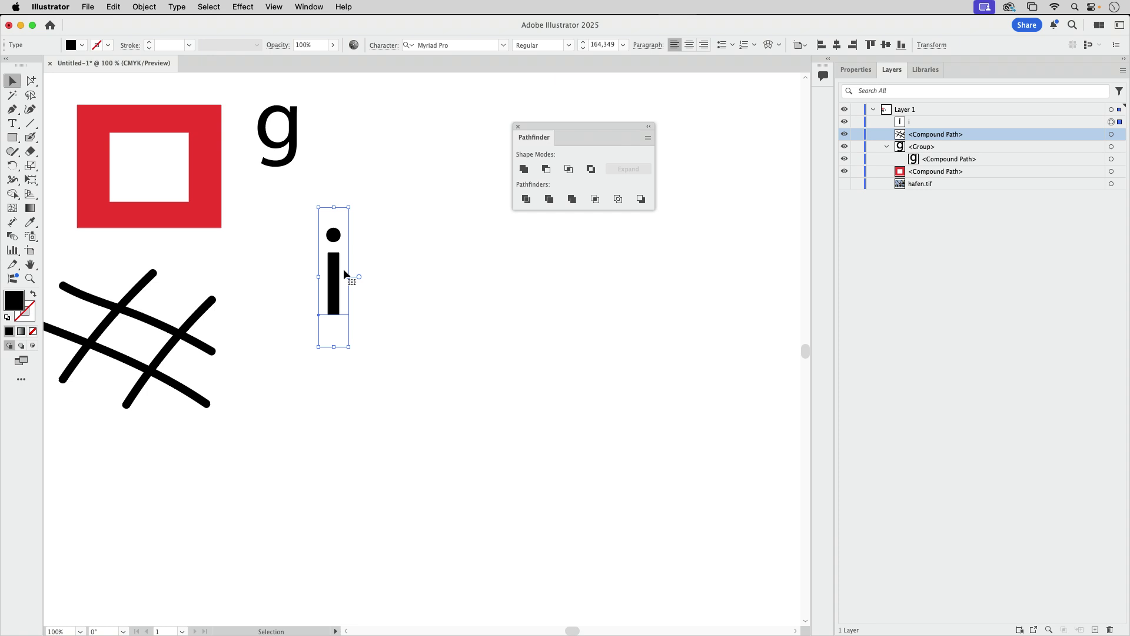
left_click(176, 6)
left_click(204, 224)
left_click(948, 123)
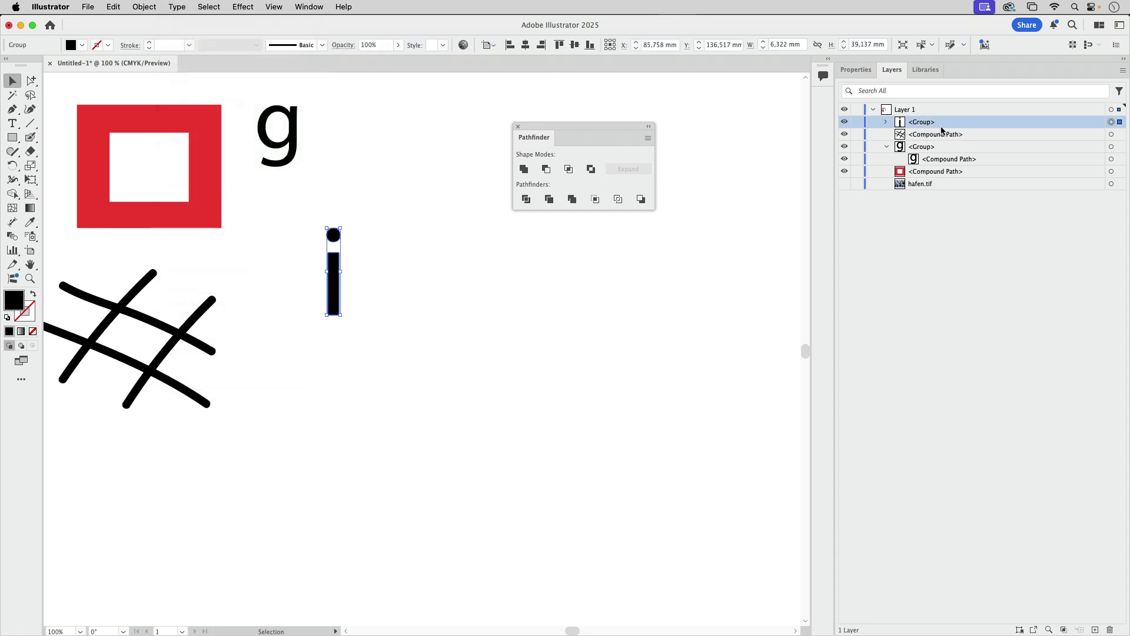
left_click(887, 124)
left_click(984, 136)
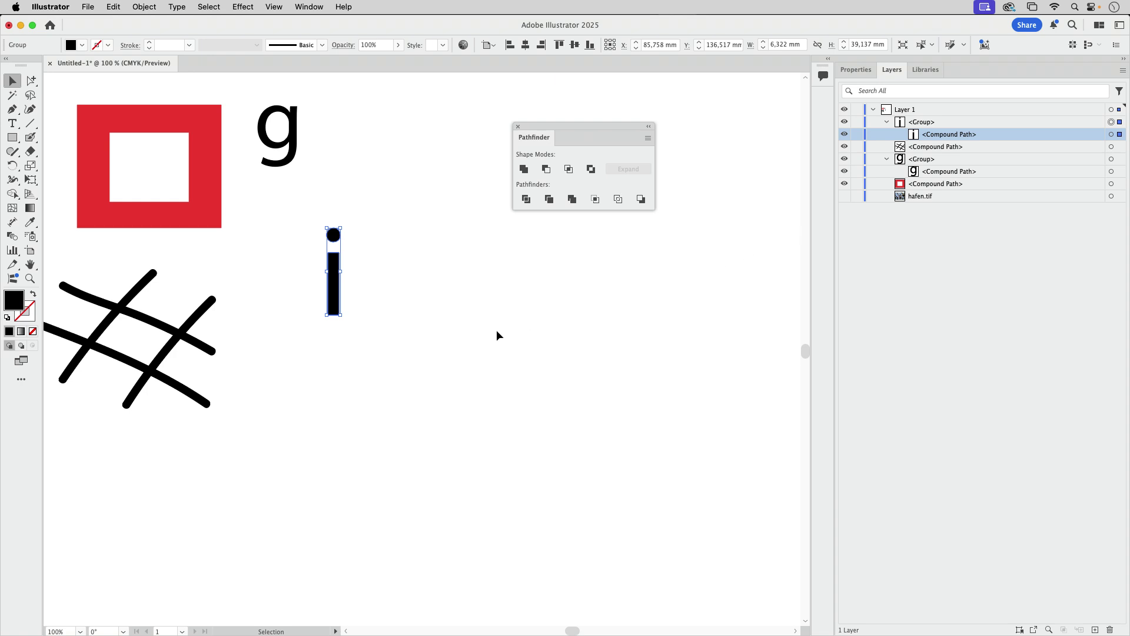
Step: Type a letter k, convert it to outlines, and select its compound path in Layers
scroll(492, 323, "right", 5)
key("t")
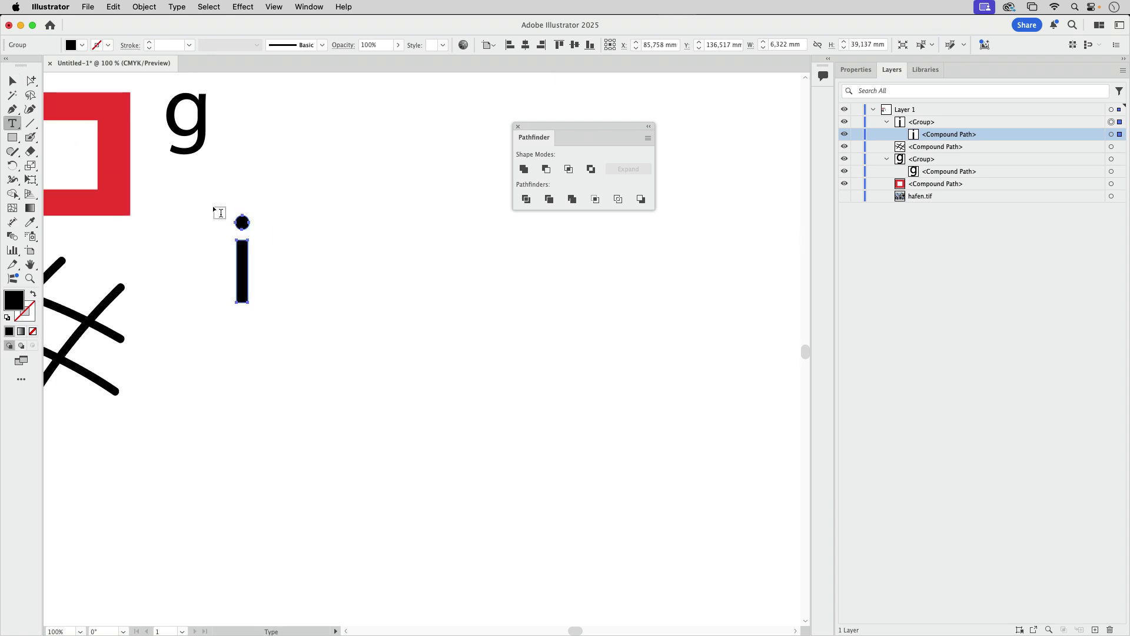
left_click(292, 264)
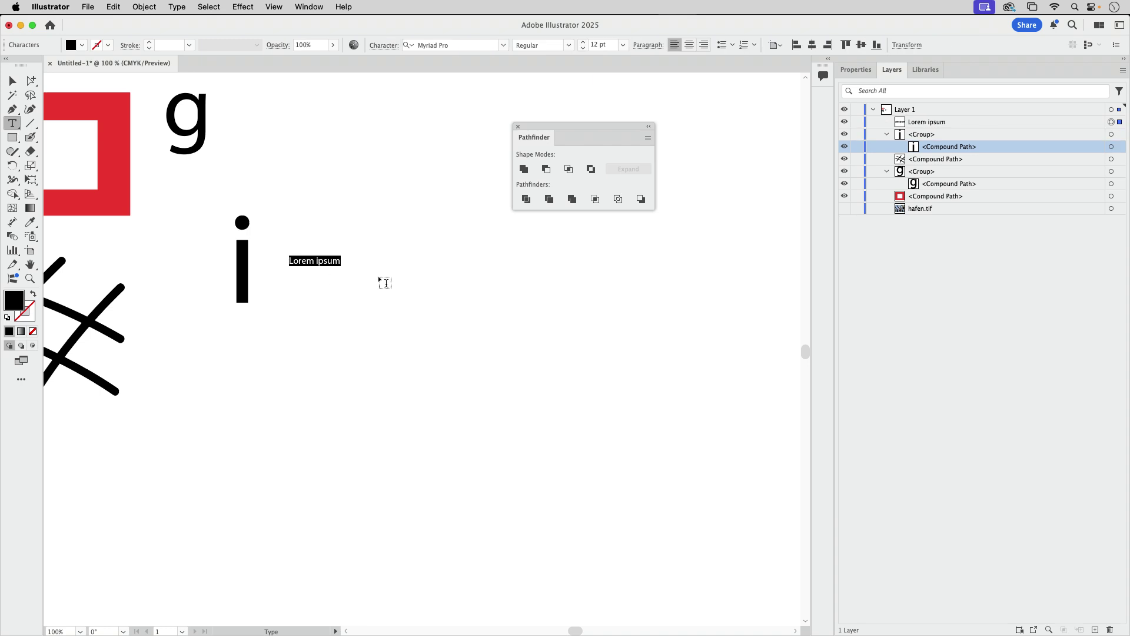
type("k")
key("Escape")
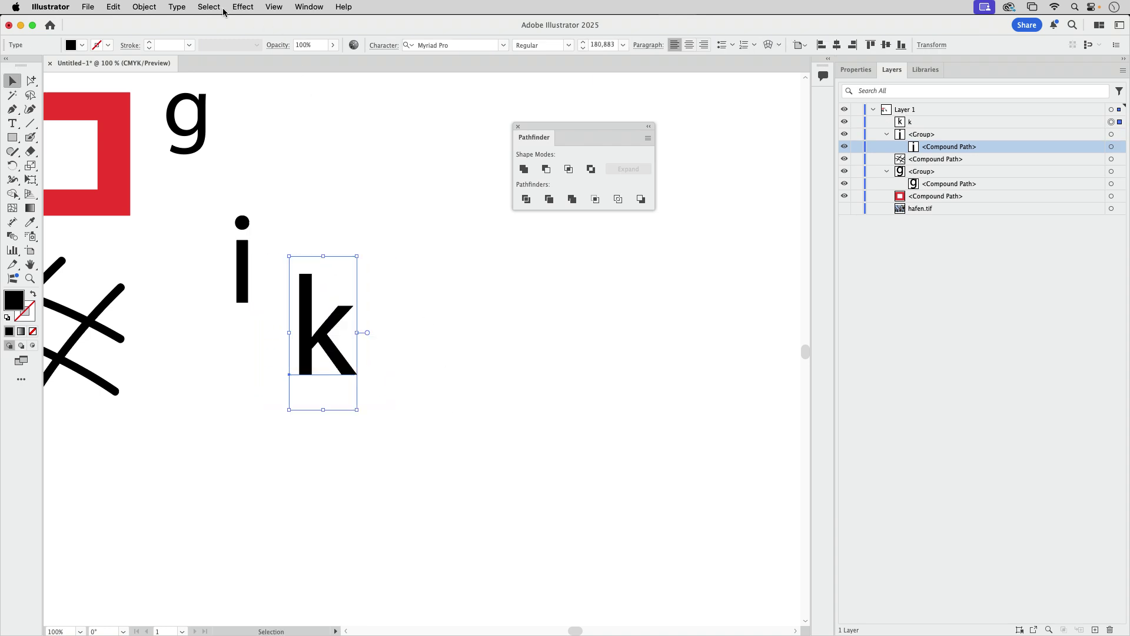
left_click(178, 7)
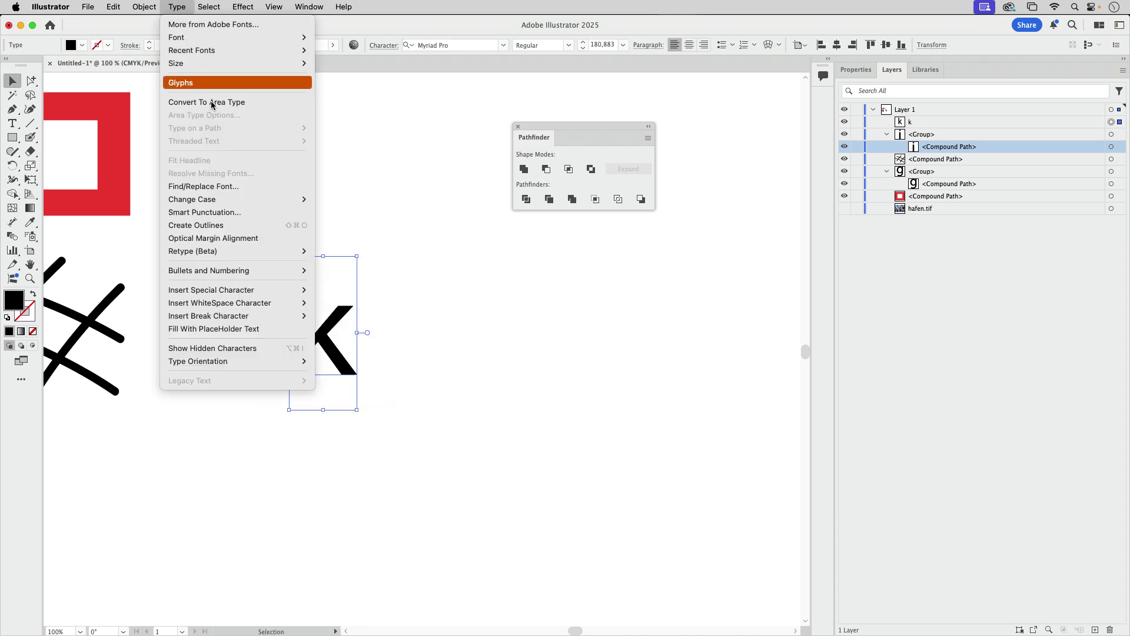
left_click(226, 226)
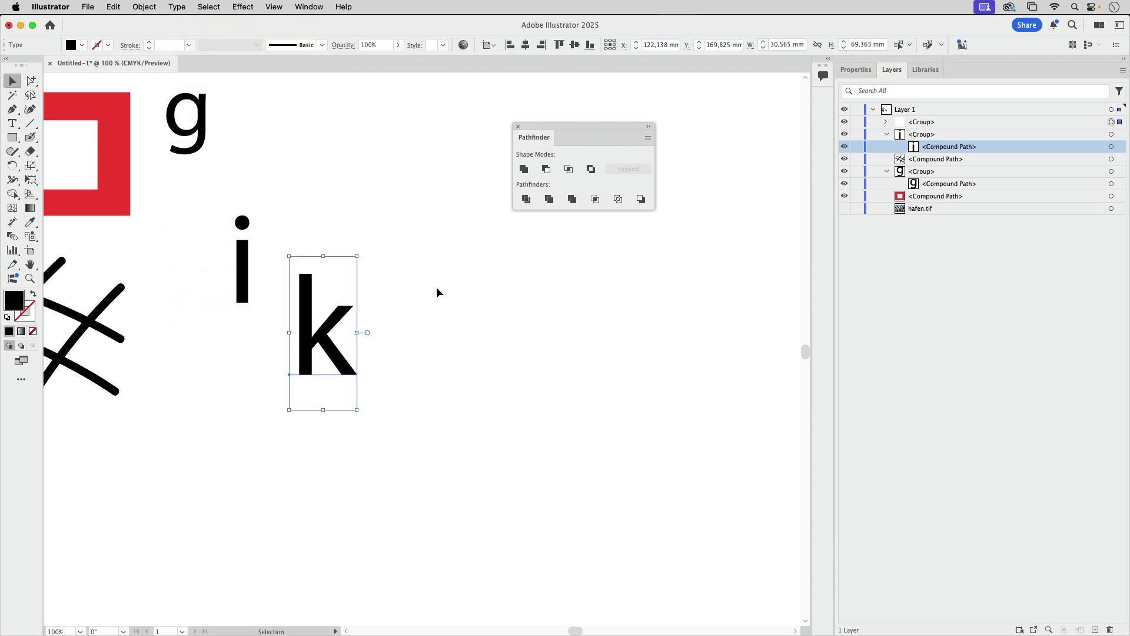
left_click(887, 122)
left_click(1004, 137)
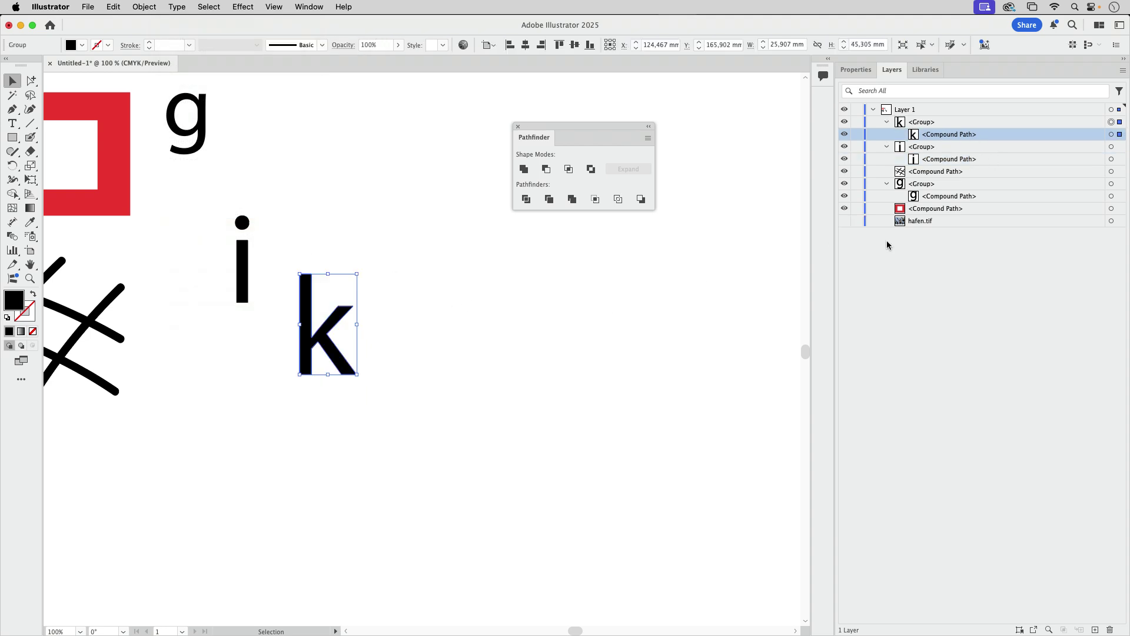
Step: Move the k down-left below the i and nudge the i up and right
left_click_drag(305, 345, 181, 383)
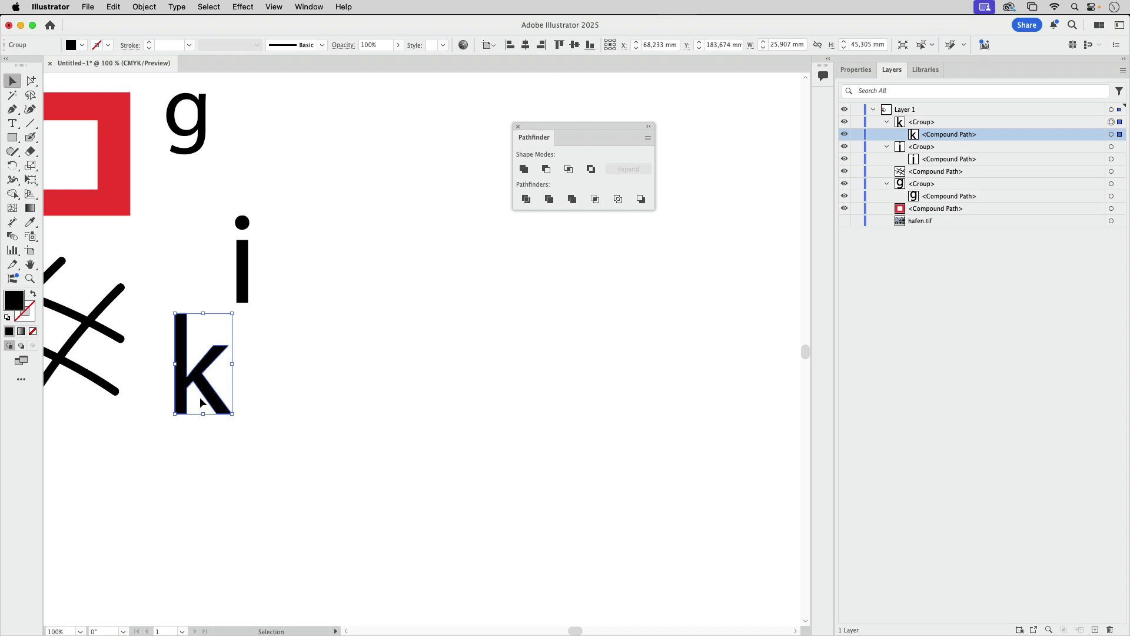
left_click_drag(248, 259, 273, 225)
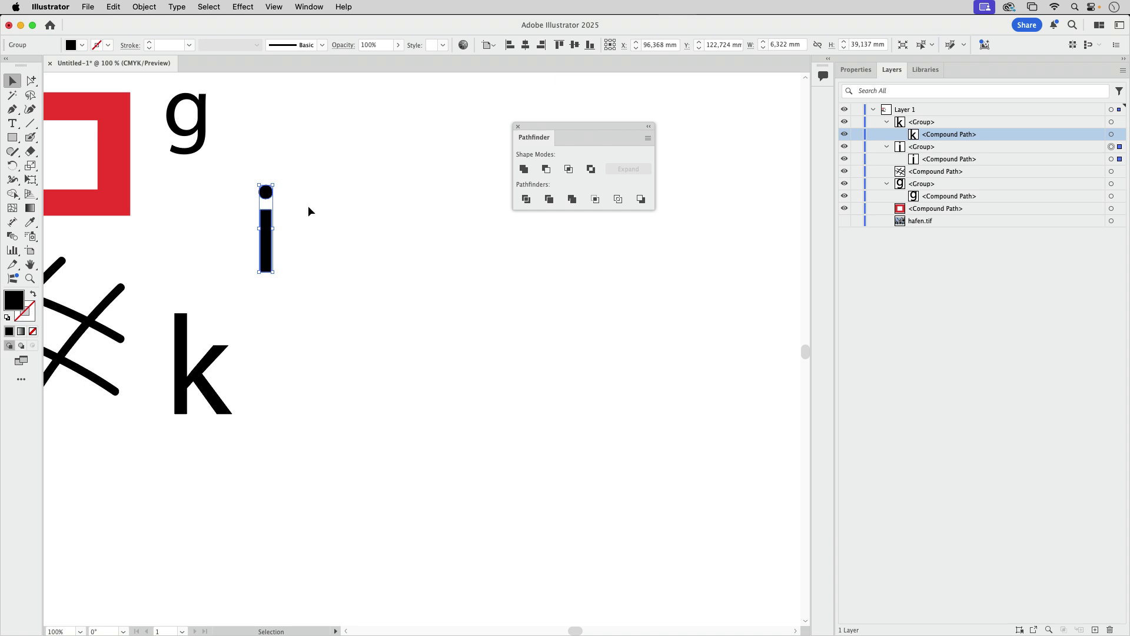
scroll(317, 235, "left", 5)
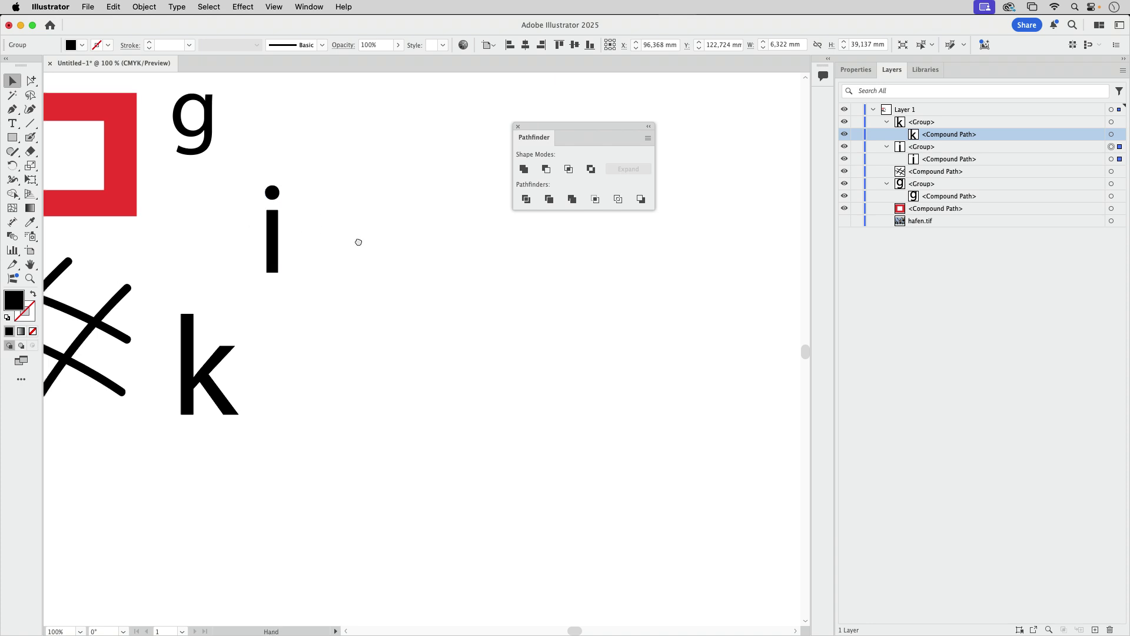
scroll(317, 234, "up", 1)
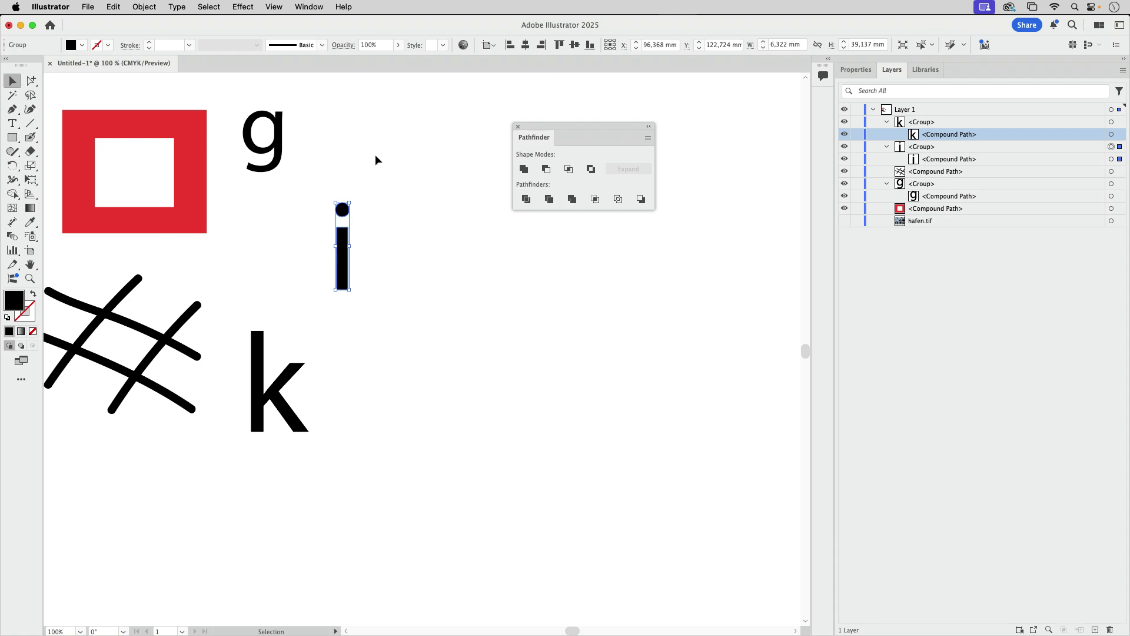
Step: Draw three stacked black squares right of the i and unite them in Pathfinder
left_click(11, 137)
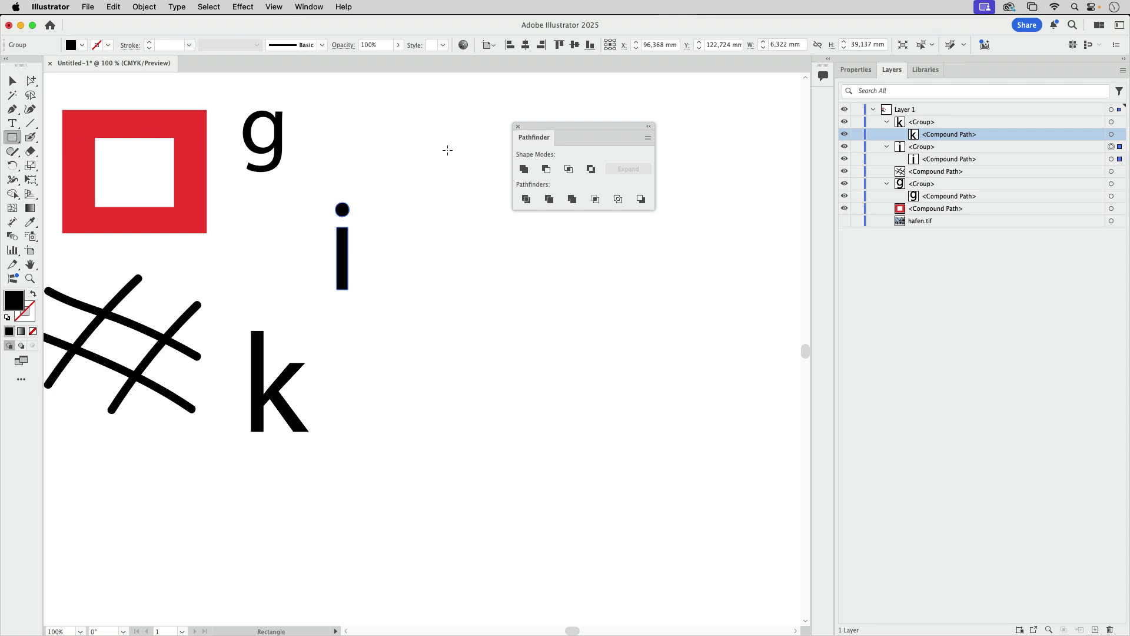
mouse_move(407, 135)
left_mouse_down()
mouse_move(457, 187)
mouse_move(479, 326)
mouse_move(469, 315)
left_mouse_up()
left_click(12, 80)
left_click_drag(381, 110, 487, 360)
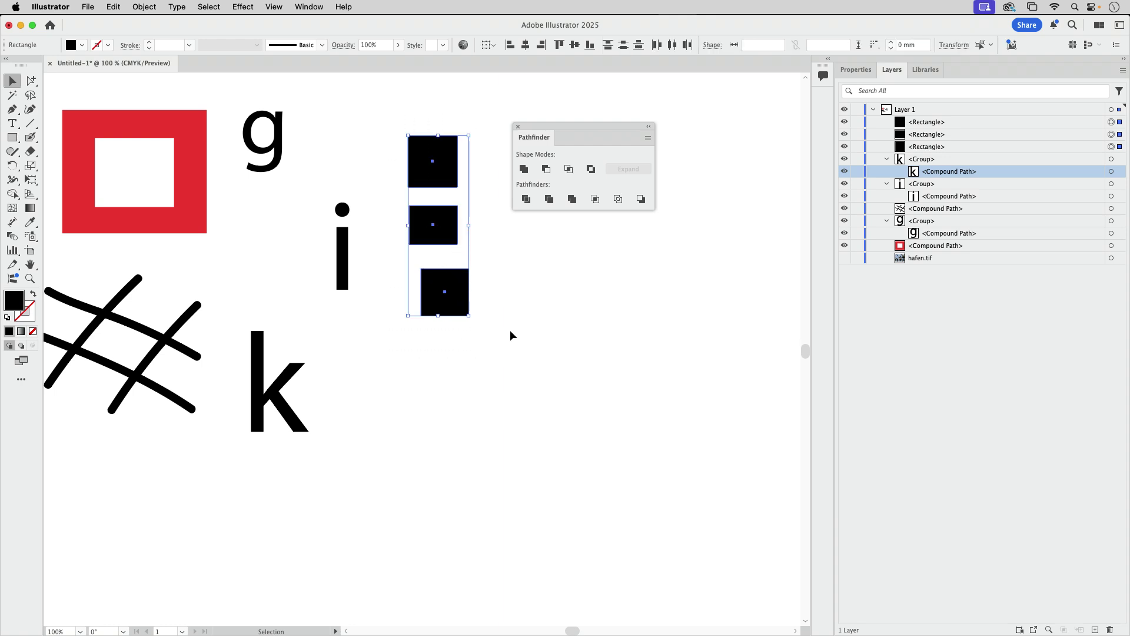
left_click(523, 170)
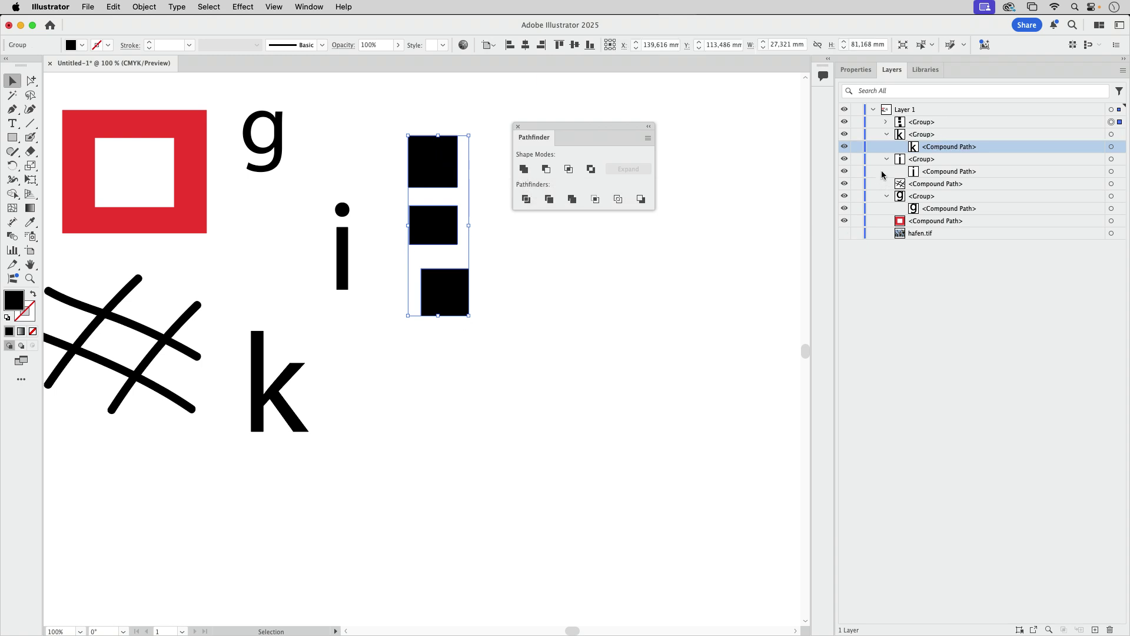
Step: Inspect the squares' group in Layers, move it up and left, then deselect everything
left_click(935, 124)
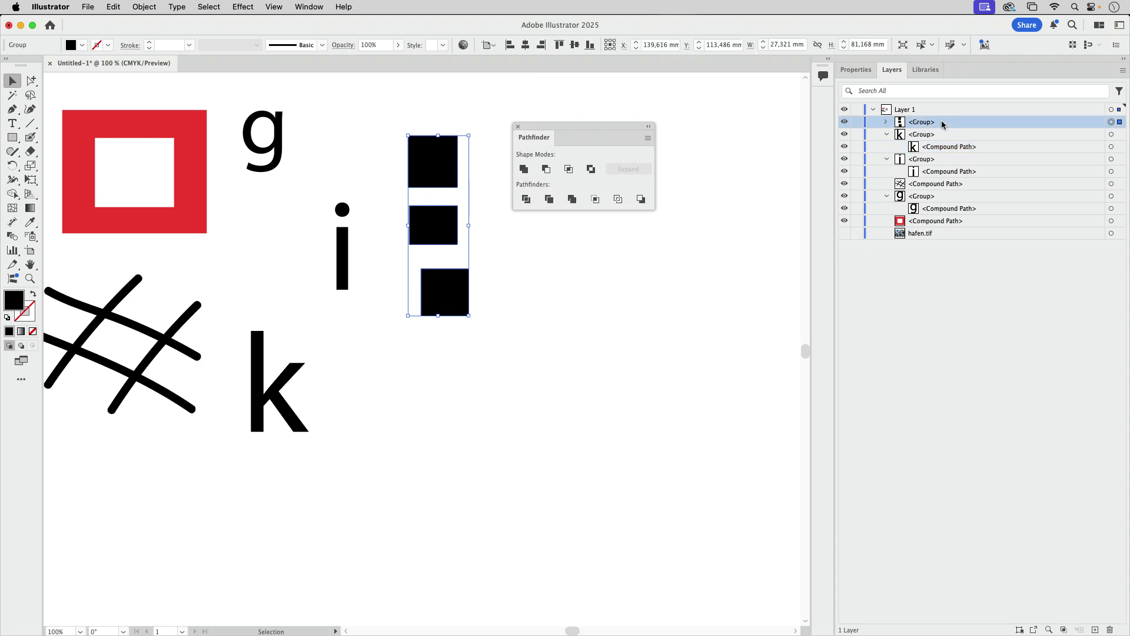
left_click(886, 122)
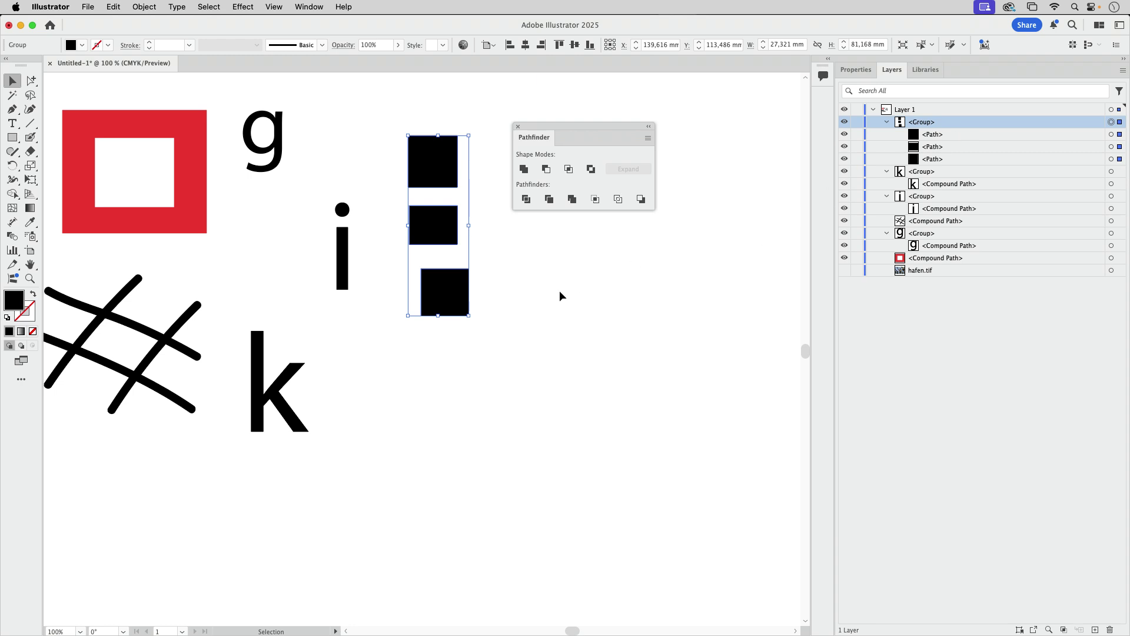
left_click_drag(460, 292, 429, 263)
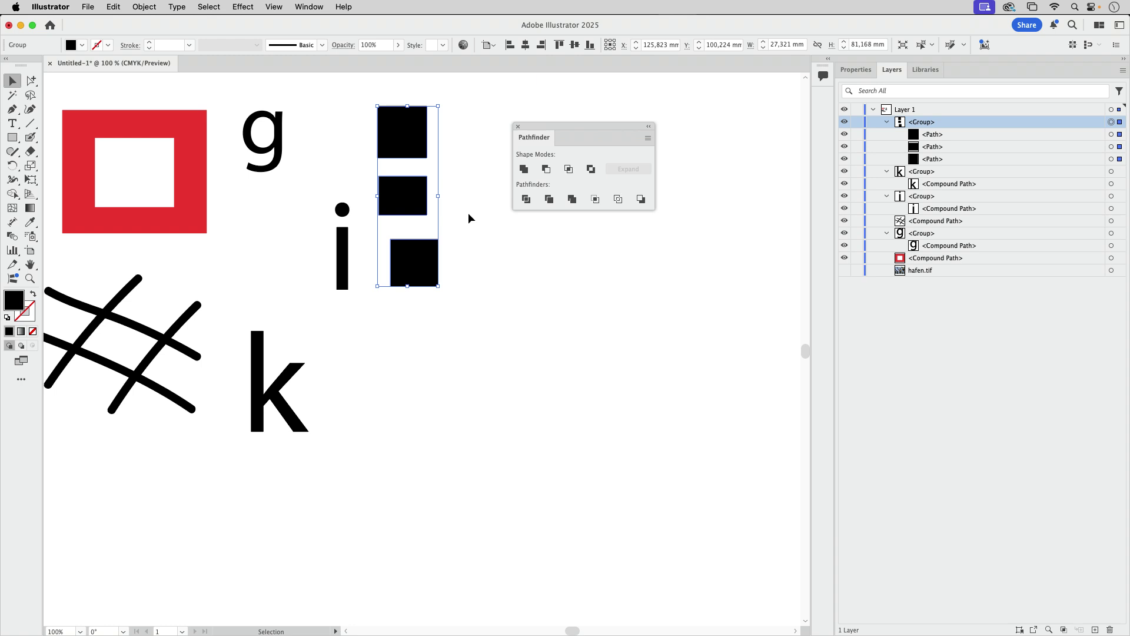
left_click(189, 186)
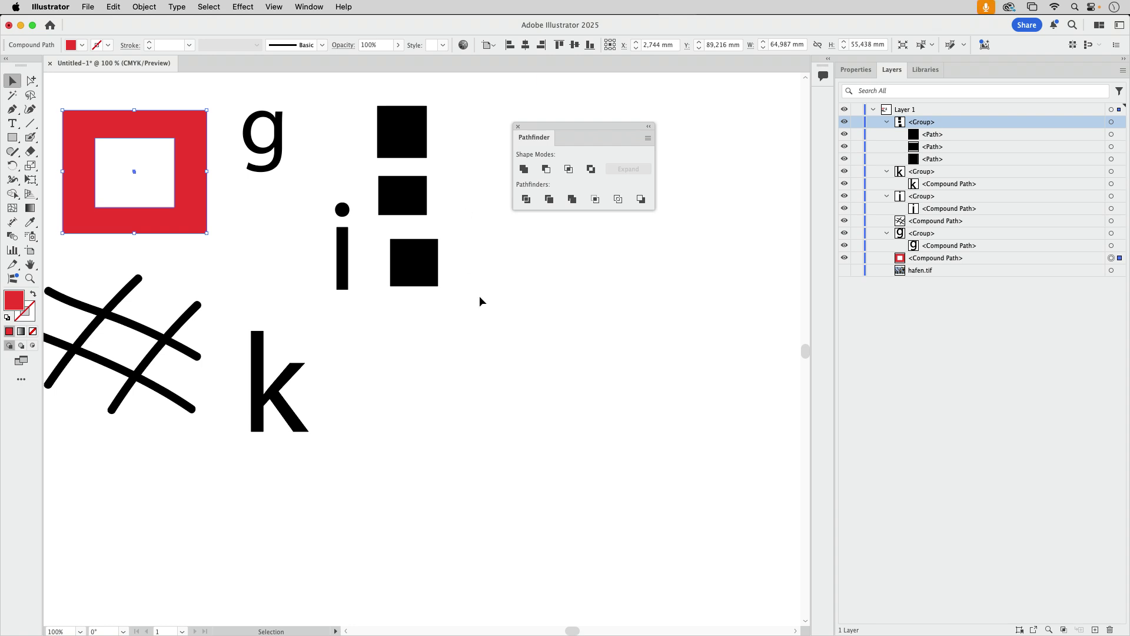
left_click(558, 298)
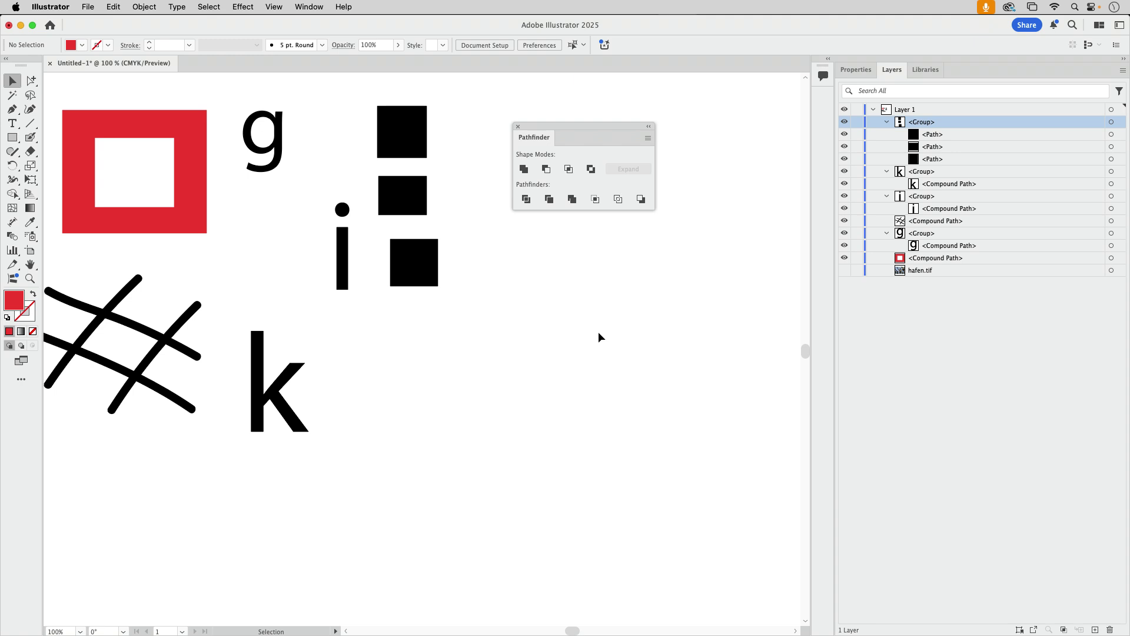
Step: Drag the Pathfinder panel to the right, then open and dismiss its flyout menu without choosing anything
left_click_drag(652, 138, 739, 118)
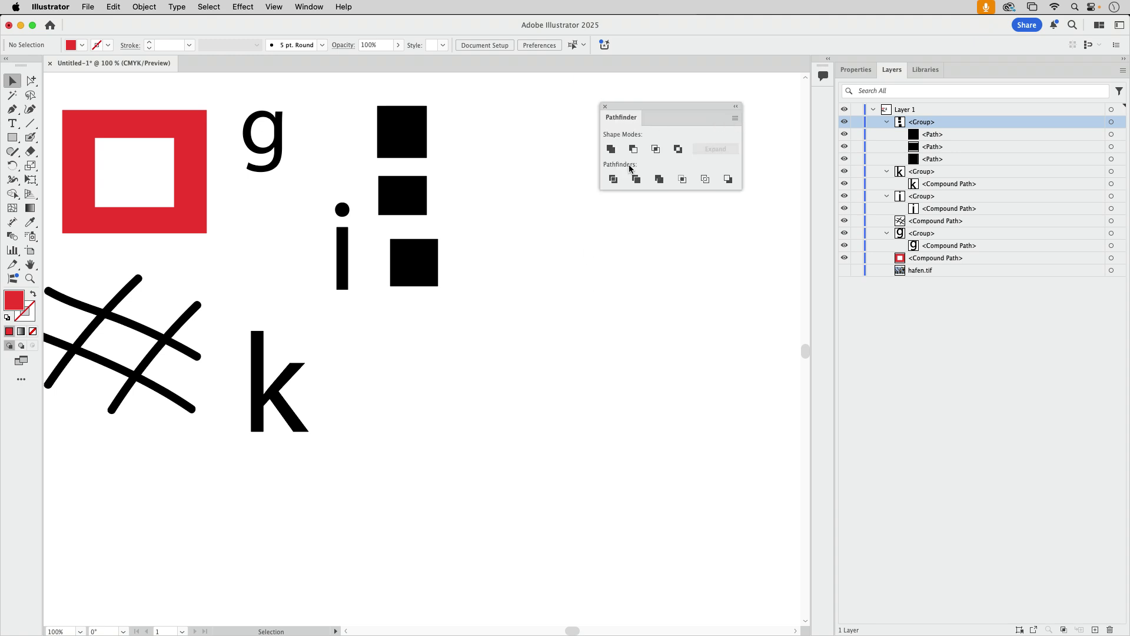
left_click(735, 117)
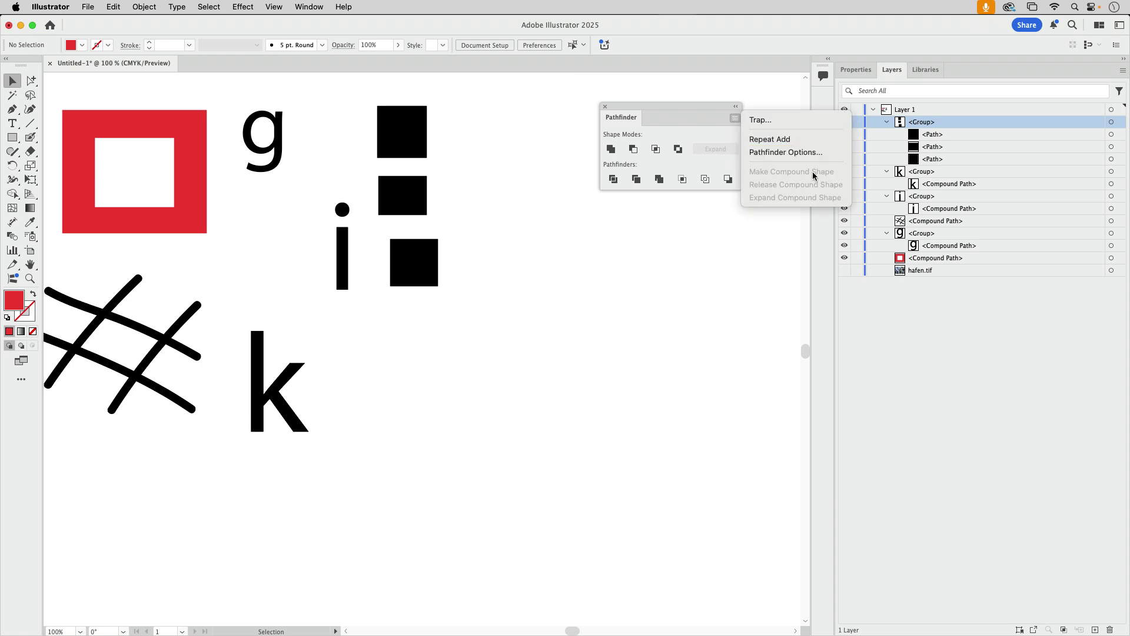
left_click(686, 282)
Step: Draw two red rectangles right of the black squares and make them a Compound Shape via Pathfinder
key("m")
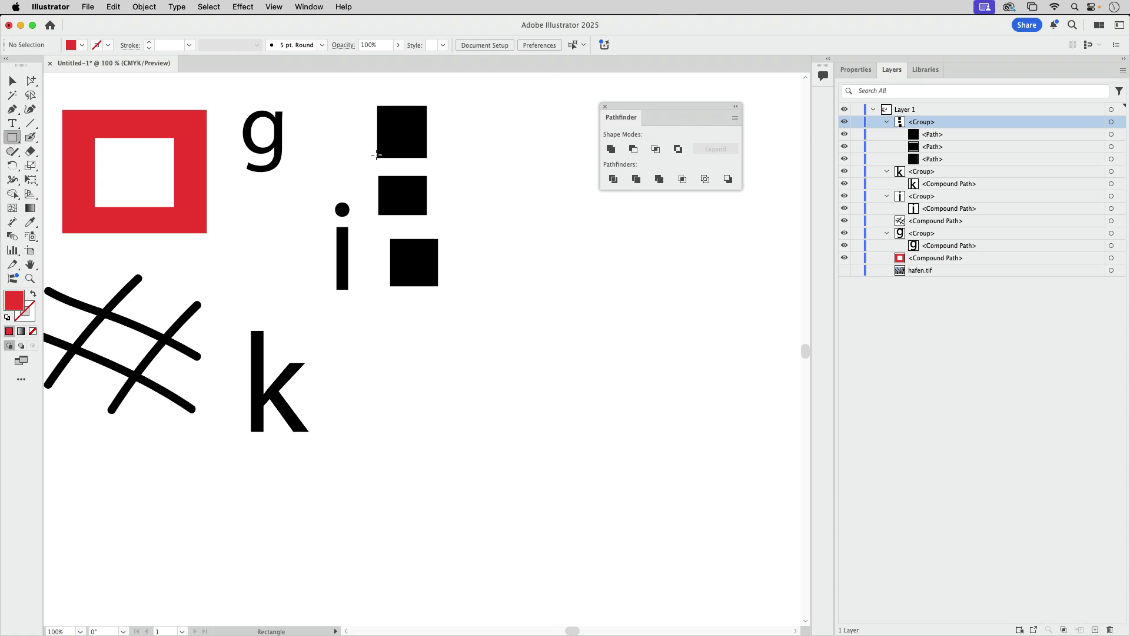
mouse_move(507, 140)
left_mouse_down()
mouse_move(556, 199)
mouse_move(535, 244)
mouse_move(561, 293)
left_mouse_up()
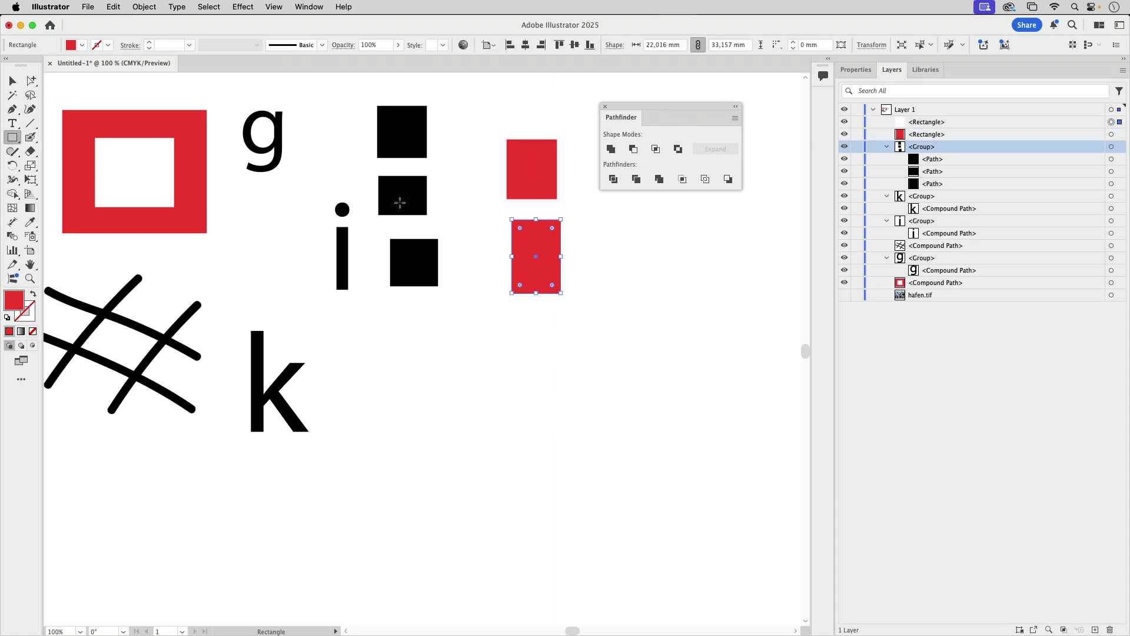
left_click(12, 80)
left_click(547, 180, "shift")
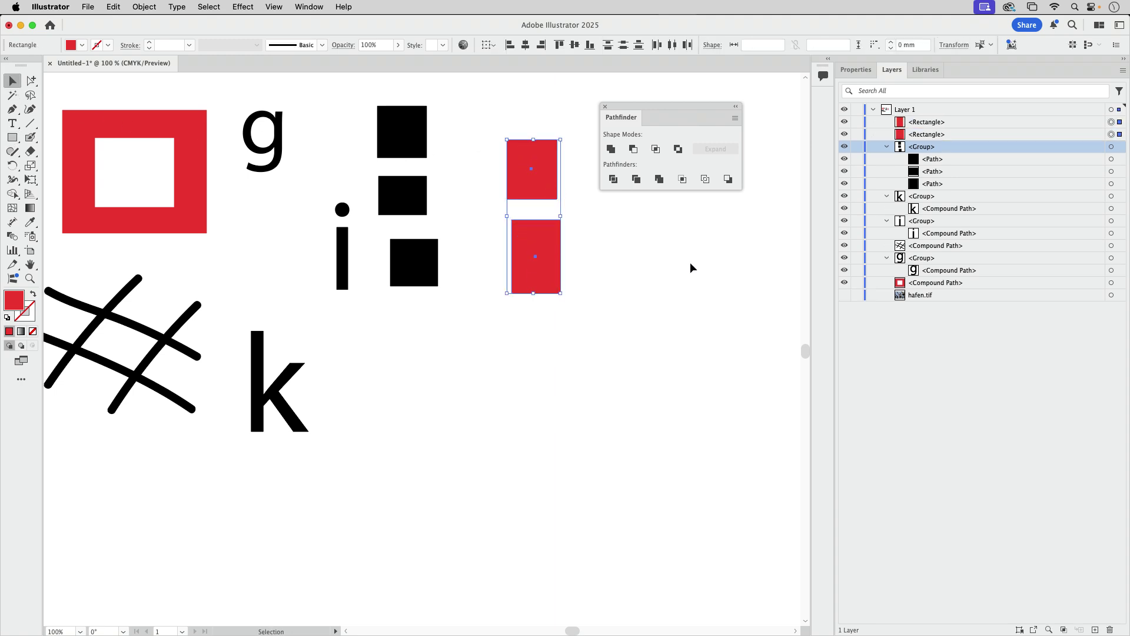
left_click(735, 118)
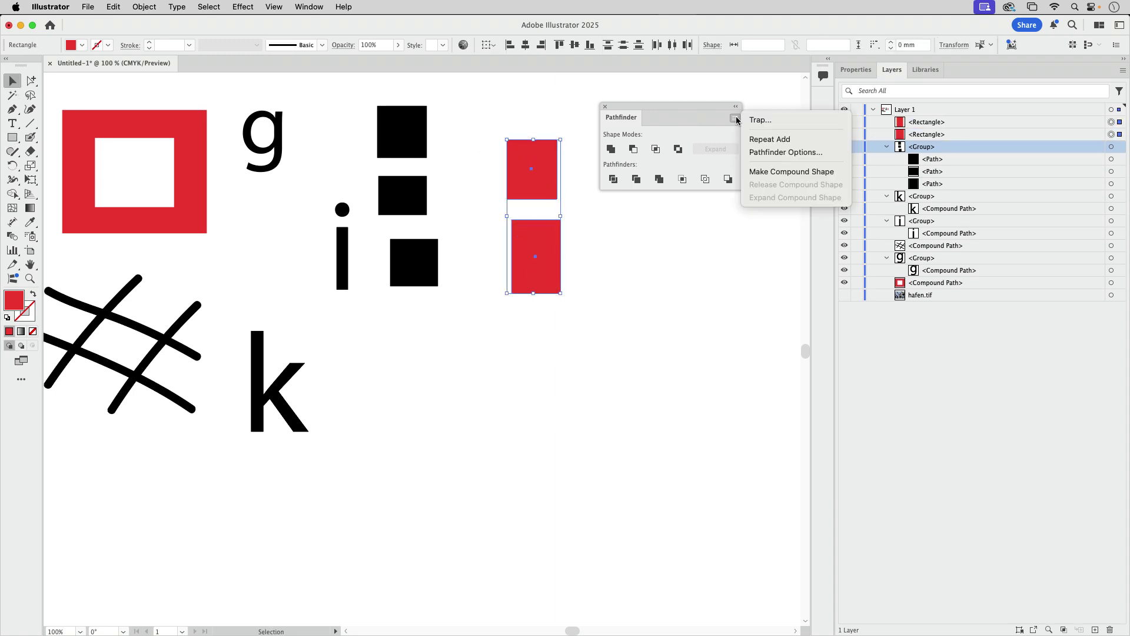
left_click(769, 172)
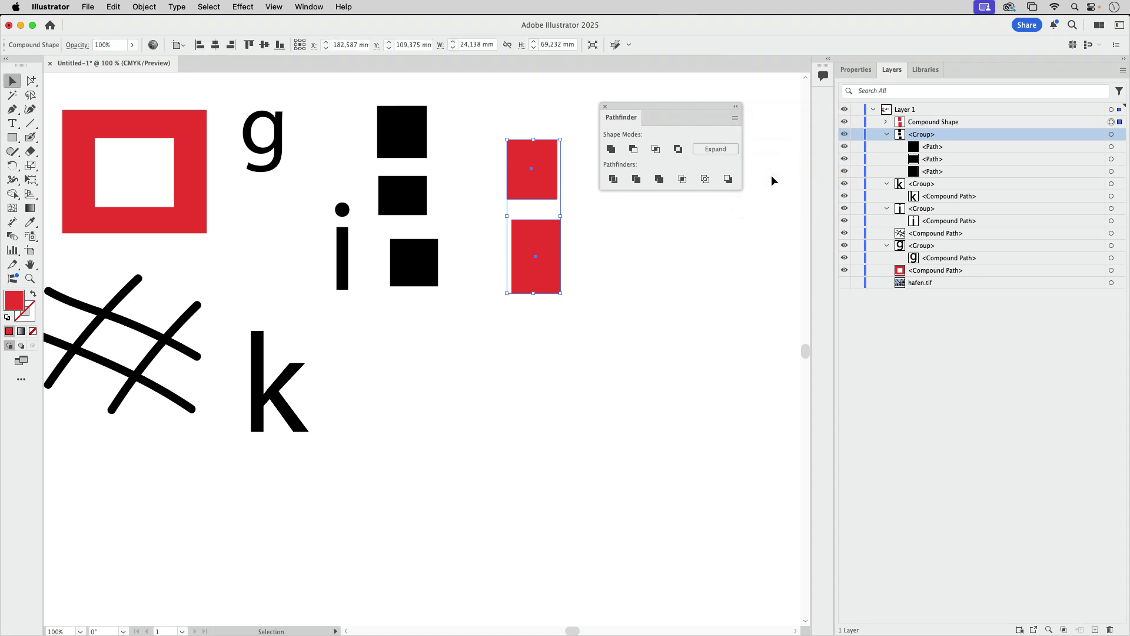
left_click(886, 122)
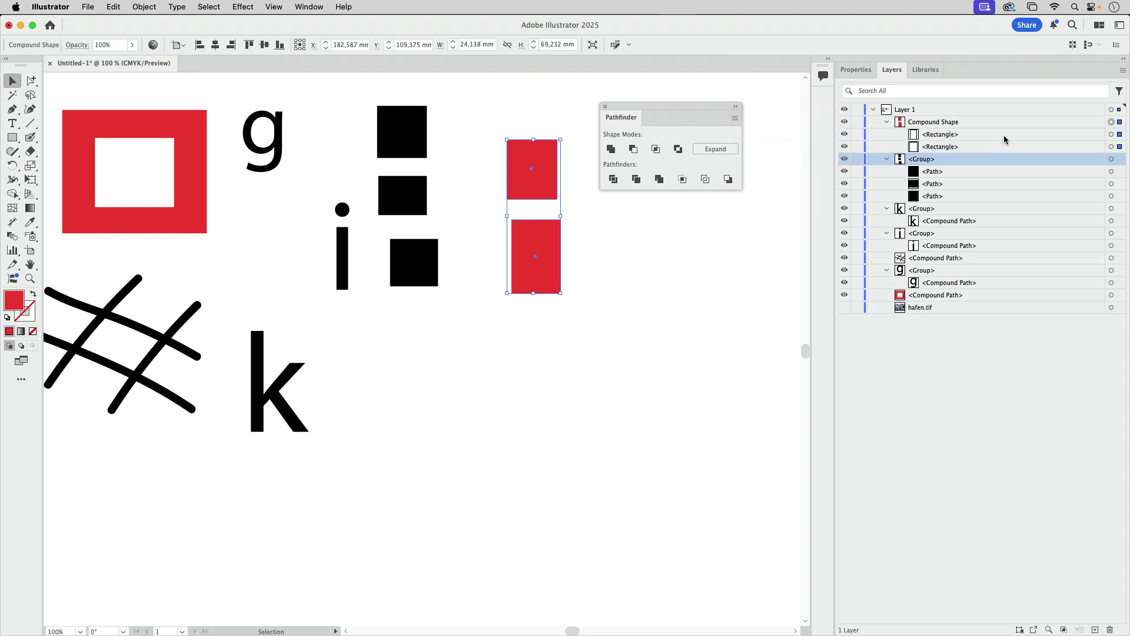
key("super+z")
left_click(669, 287)
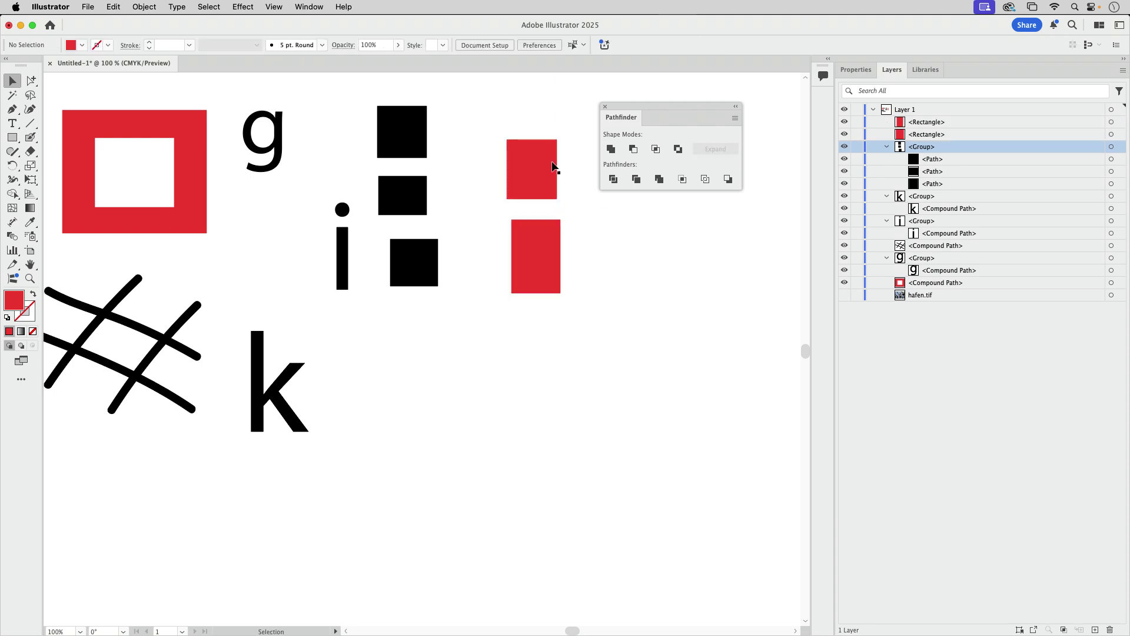
left_click(553, 184)
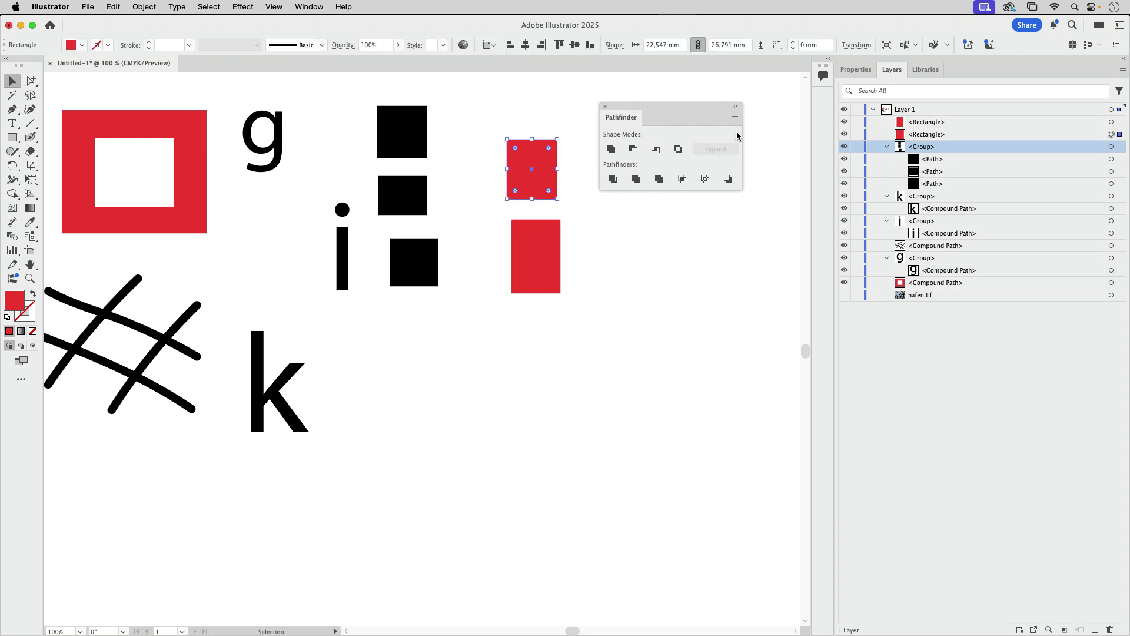
left_click(735, 118)
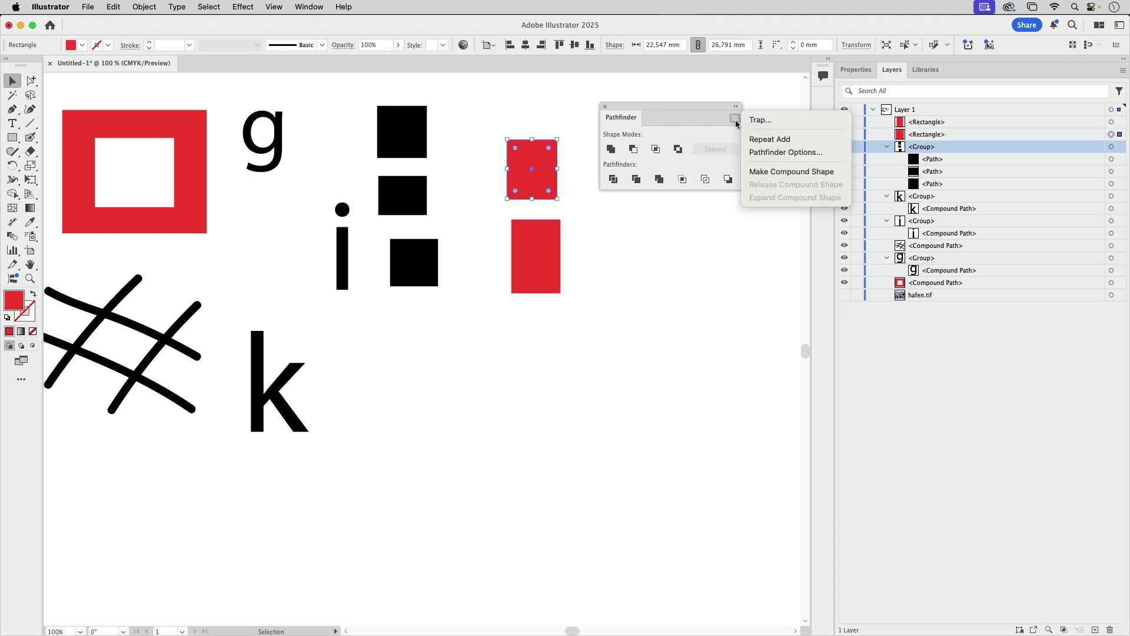
left_click(764, 172)
left_click(887, 134)
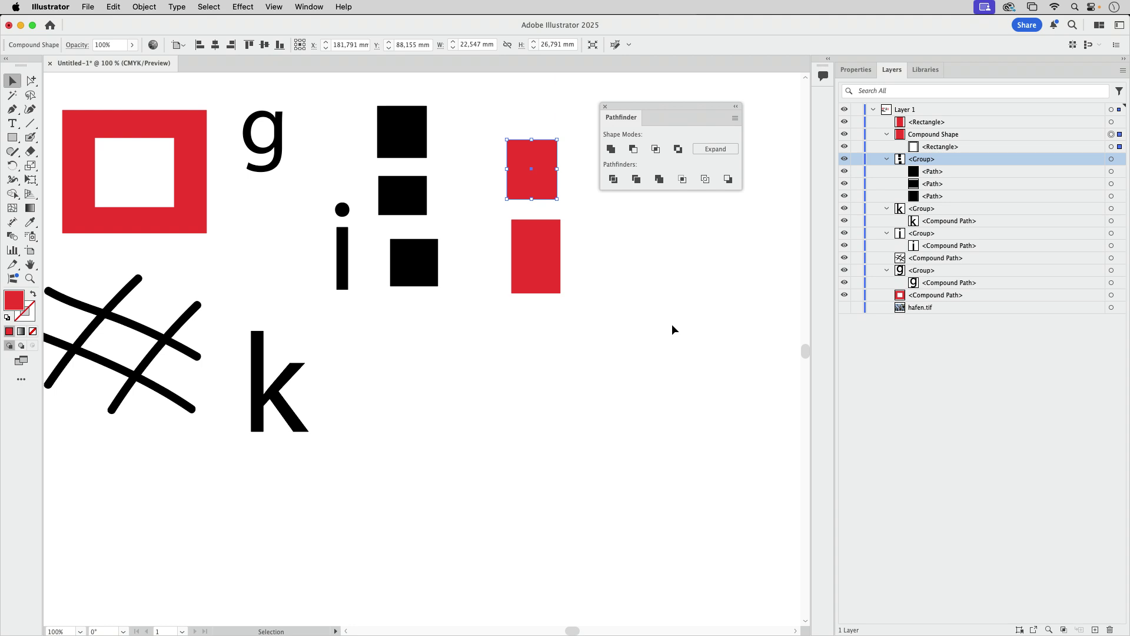
key("cmd+z")
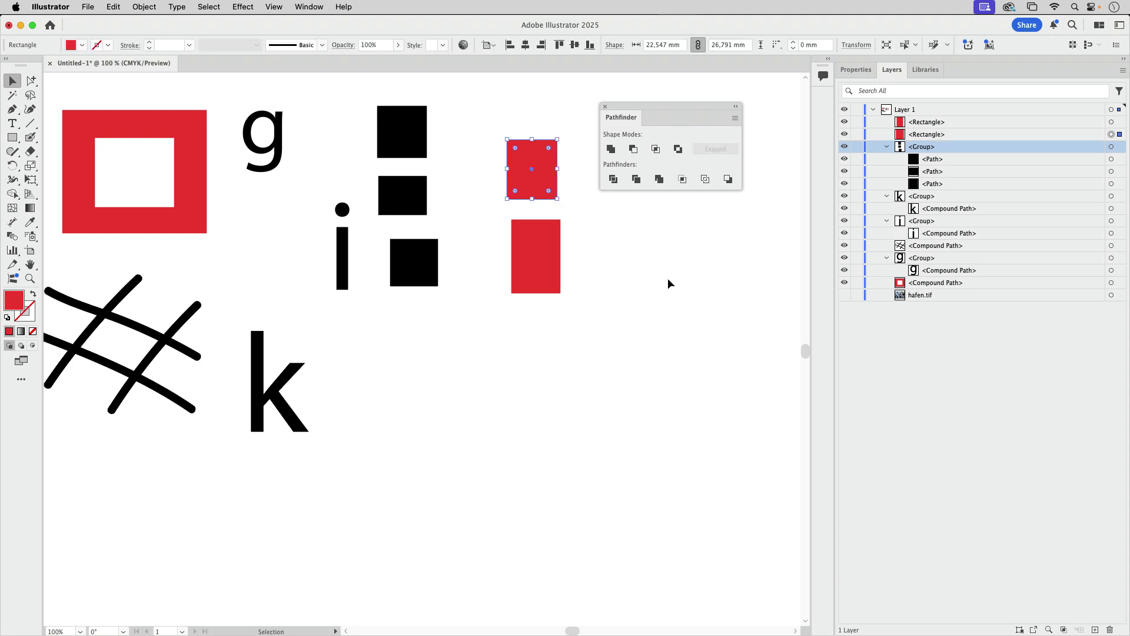
left_click(663, 263)
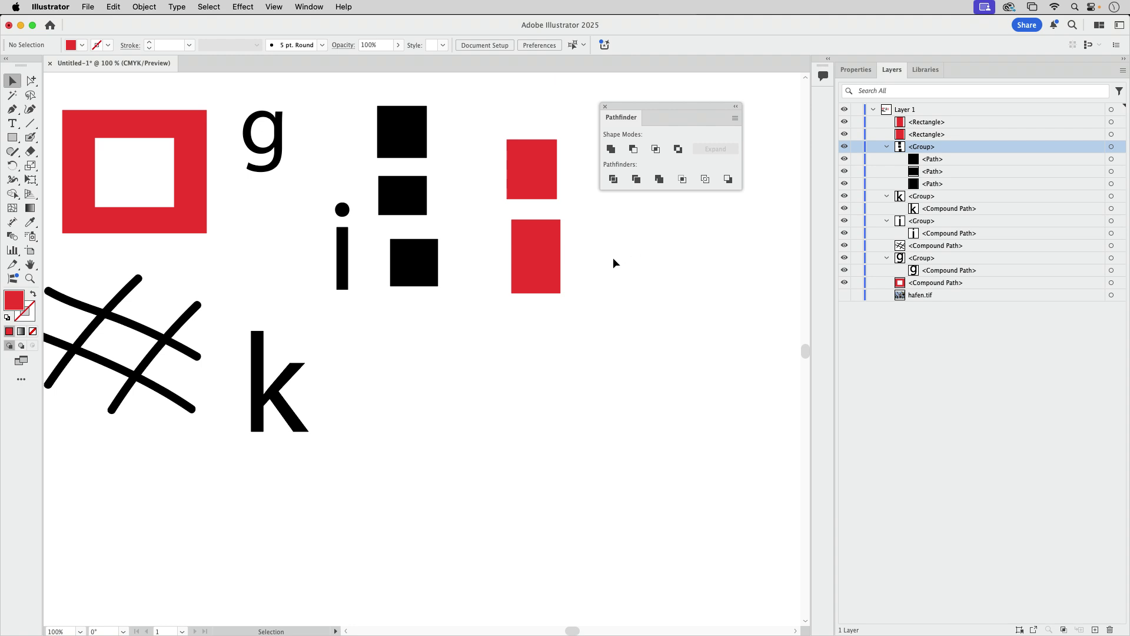
Step: Move the lower red rectangle up beneath the upper one, then try Unite and undo it
left_click_drag(540, 250, 538, 236)
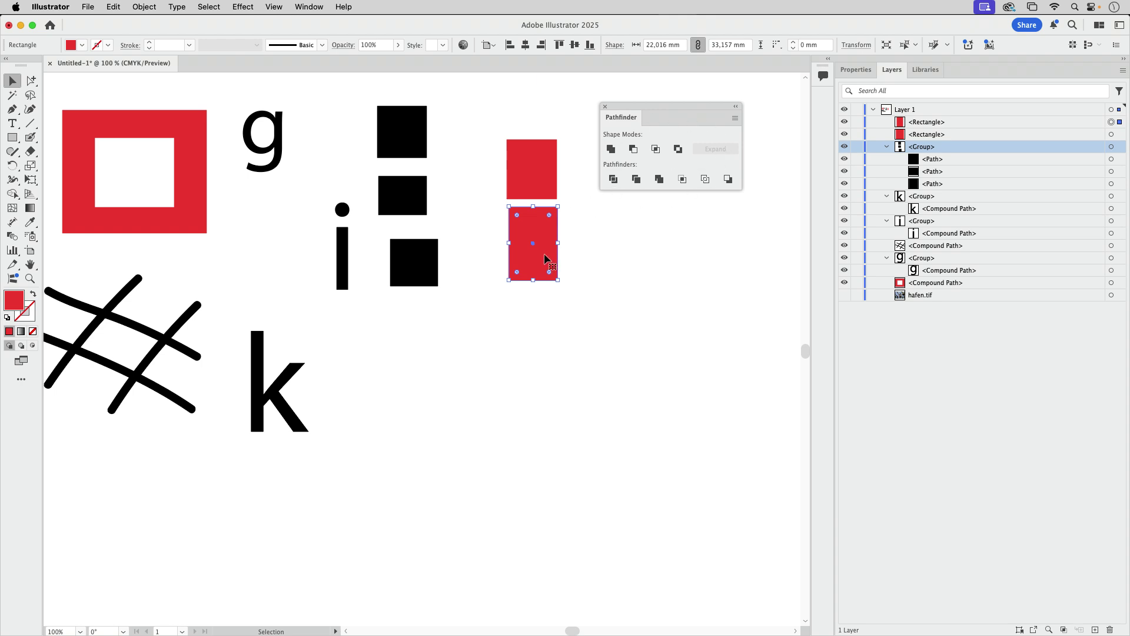
left_click_drag(577, 140, 502, 316)
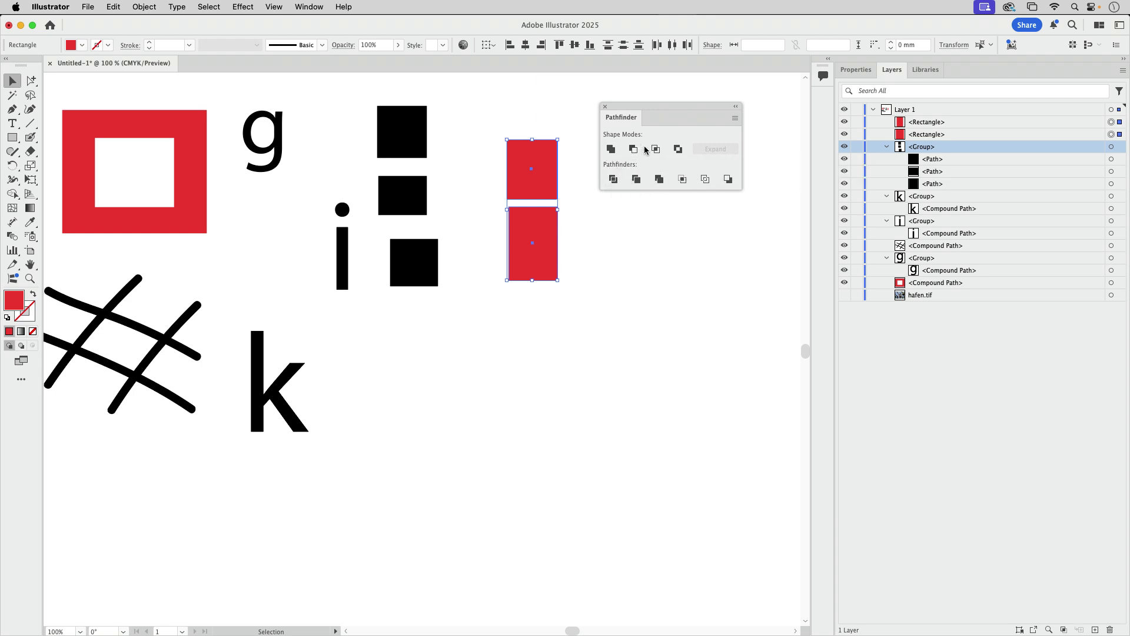
left_click(611, 150, "alt")
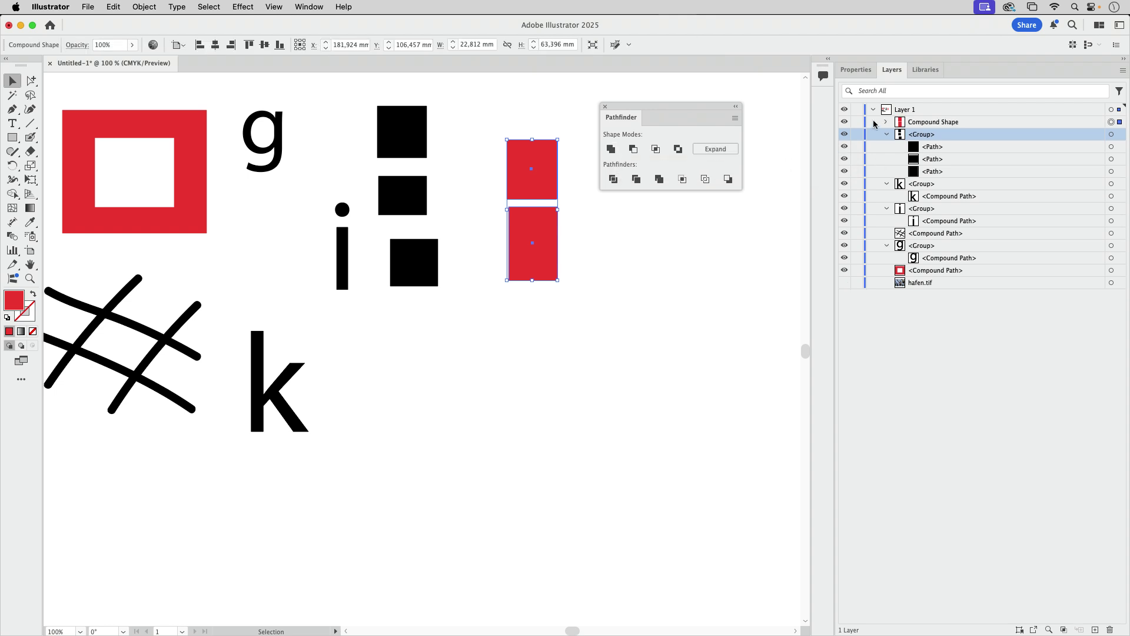
left_click(886, 122)
left_click(976, 123)
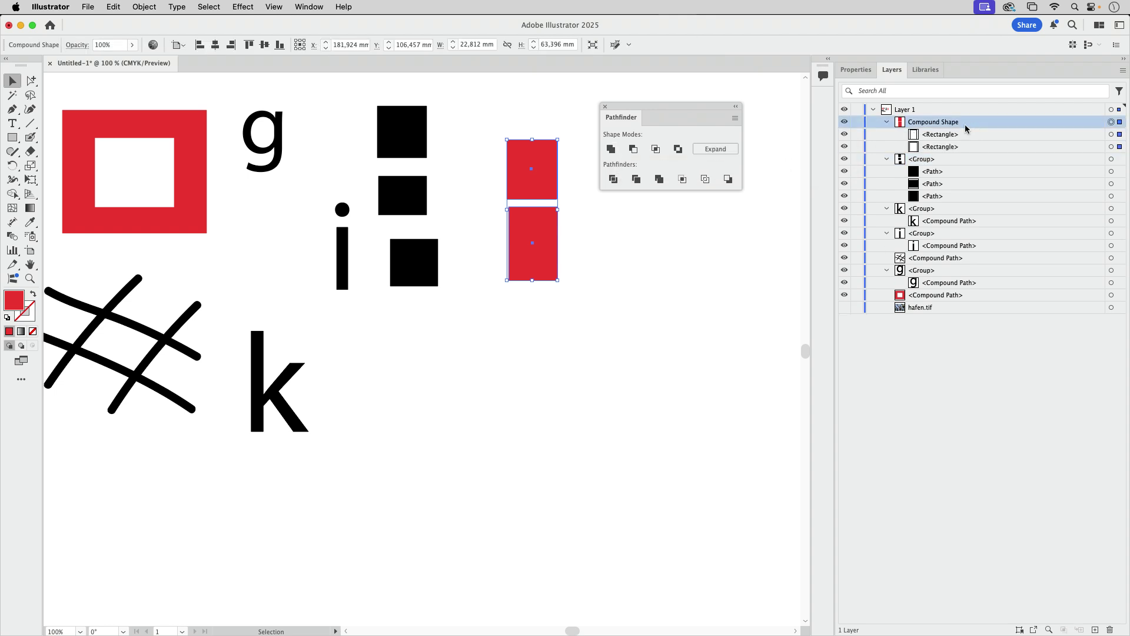
key("super+z")
left_click(596, 354)
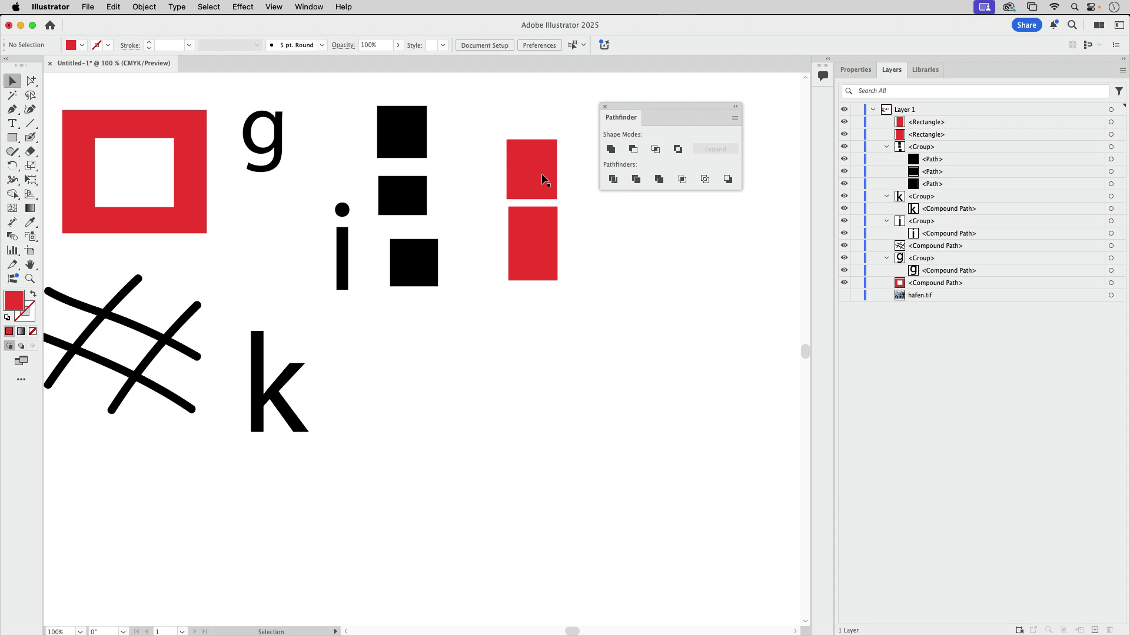
Step: Enlarge one red rectangle into a square about 62×63 mm and place the small rectangle on it
left_click_drag(543, 176, 690, 338)
left_click(652, 273)
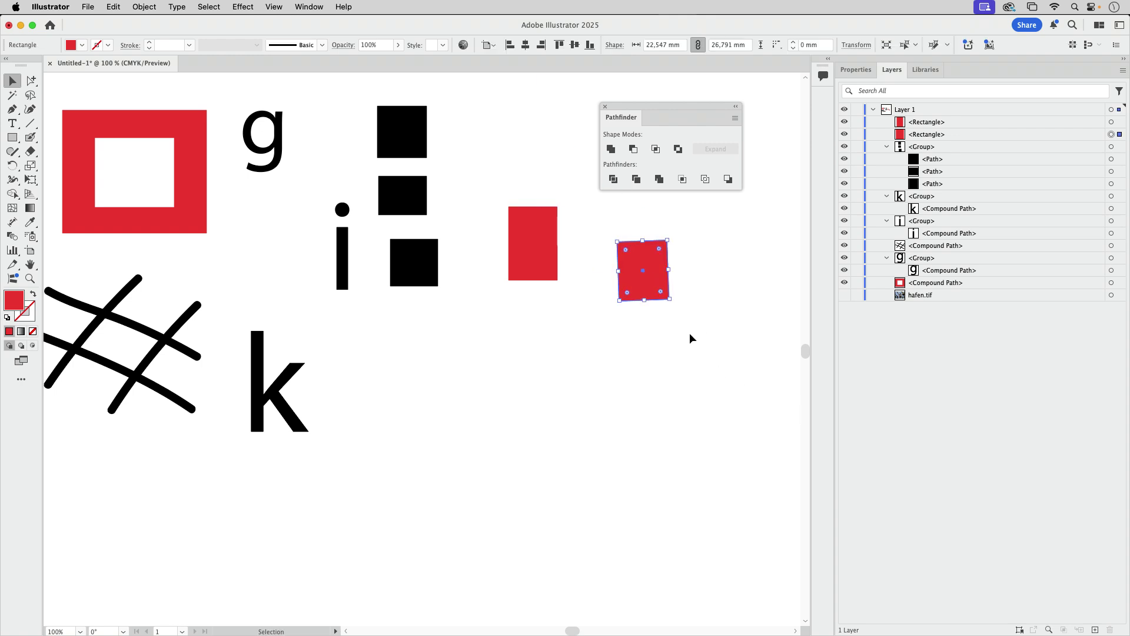
key("super+z")
left_click_drag(669, 299, 756, 380)
left_click_drag(541, 255, 698, 323)
Step: Cut the small rectangle from the square with Minus Front as a compound shape, comparing it with the compound path
left_click(1037, 125)
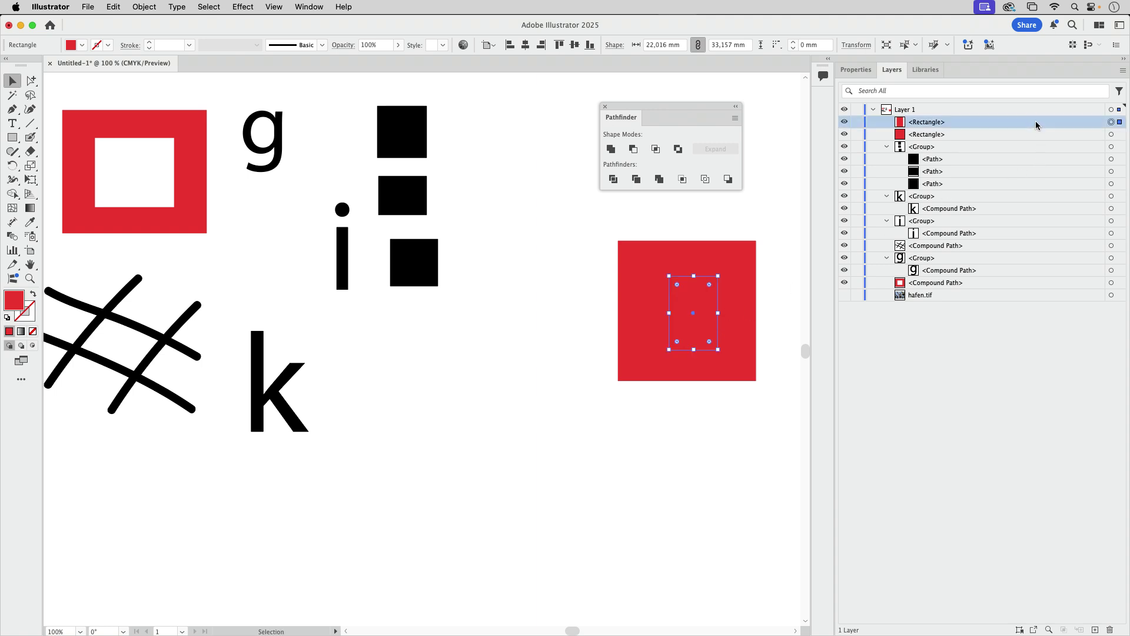
left_click(990, 136)
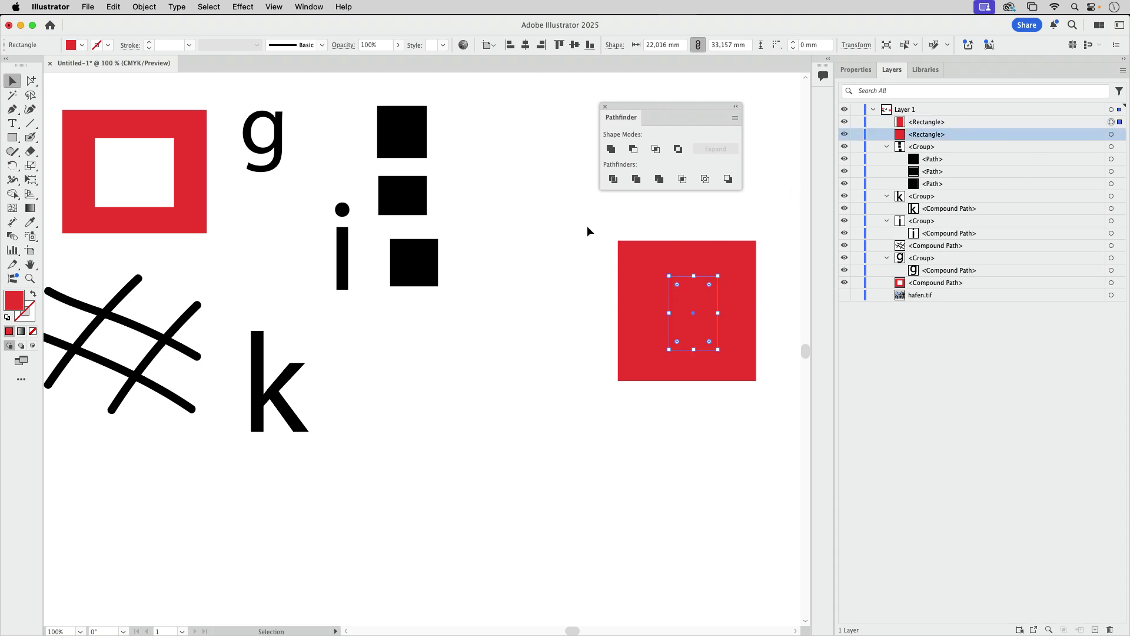
left_click_drag(588, 227, 790, 427)
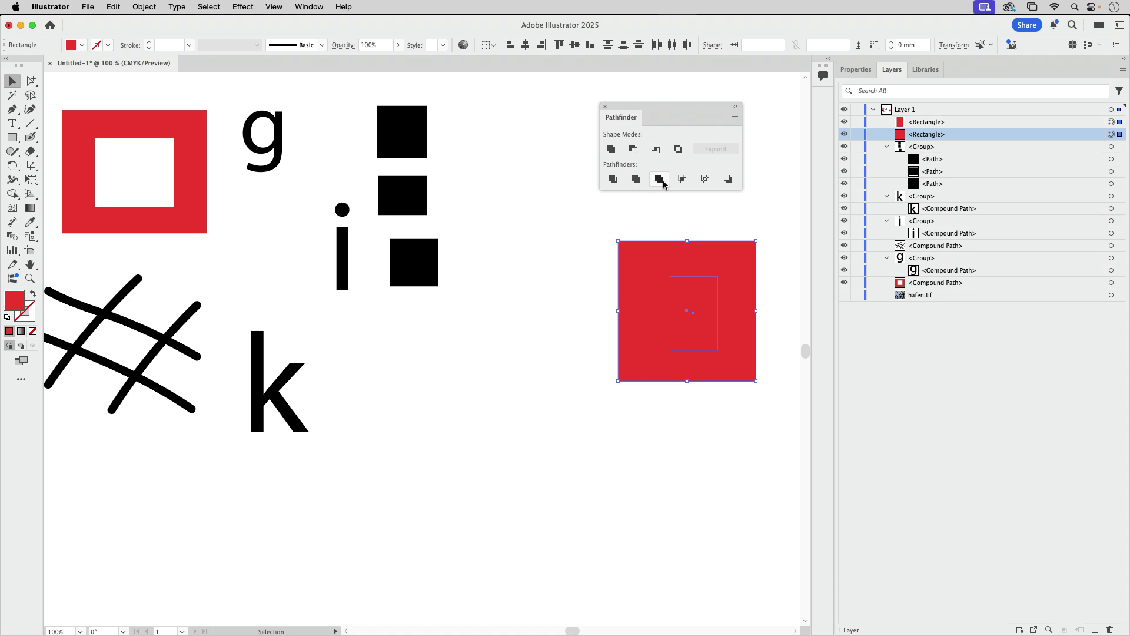
left_click(632, 151, "alt")
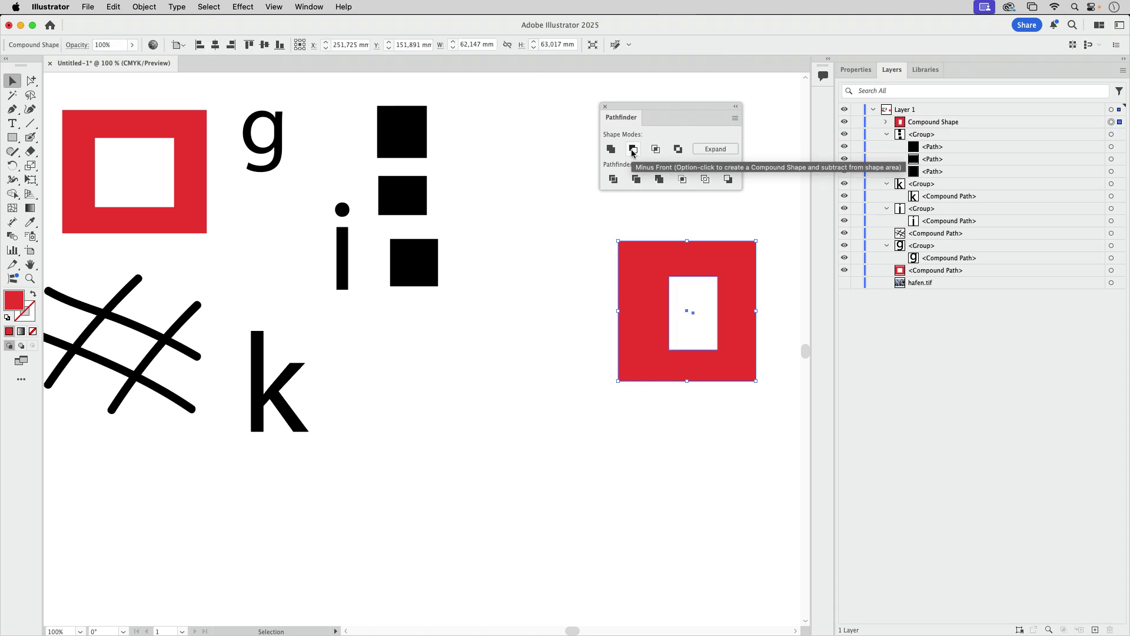
left_click(884, 125)
left_click(983, 126)
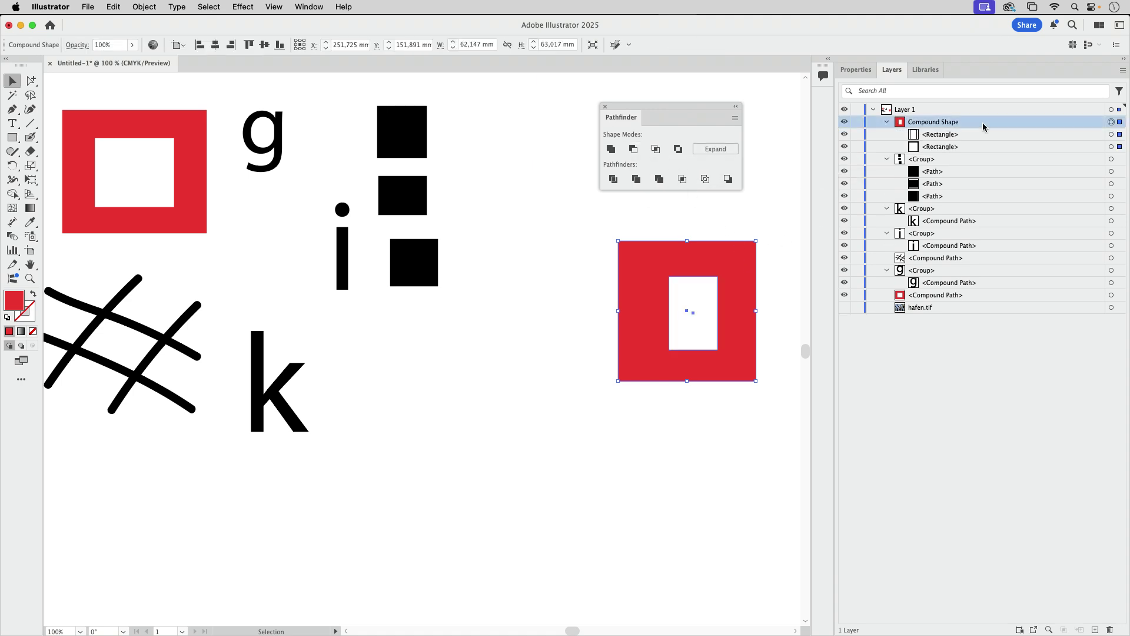
left_click(191, 186)
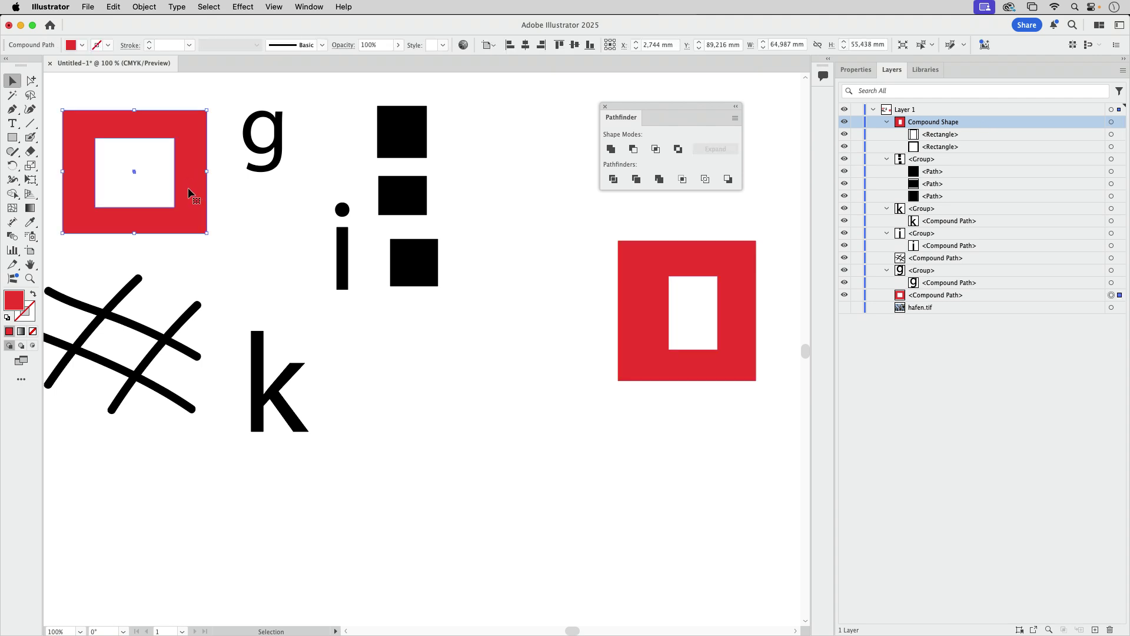
left_click(743, 270)
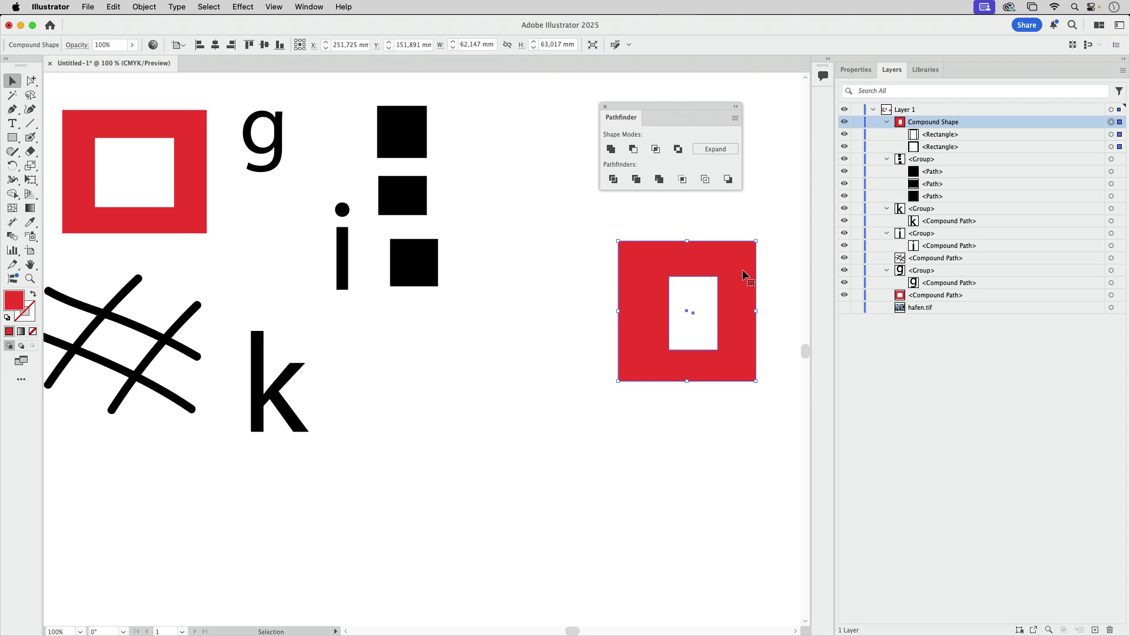
key("super+z")
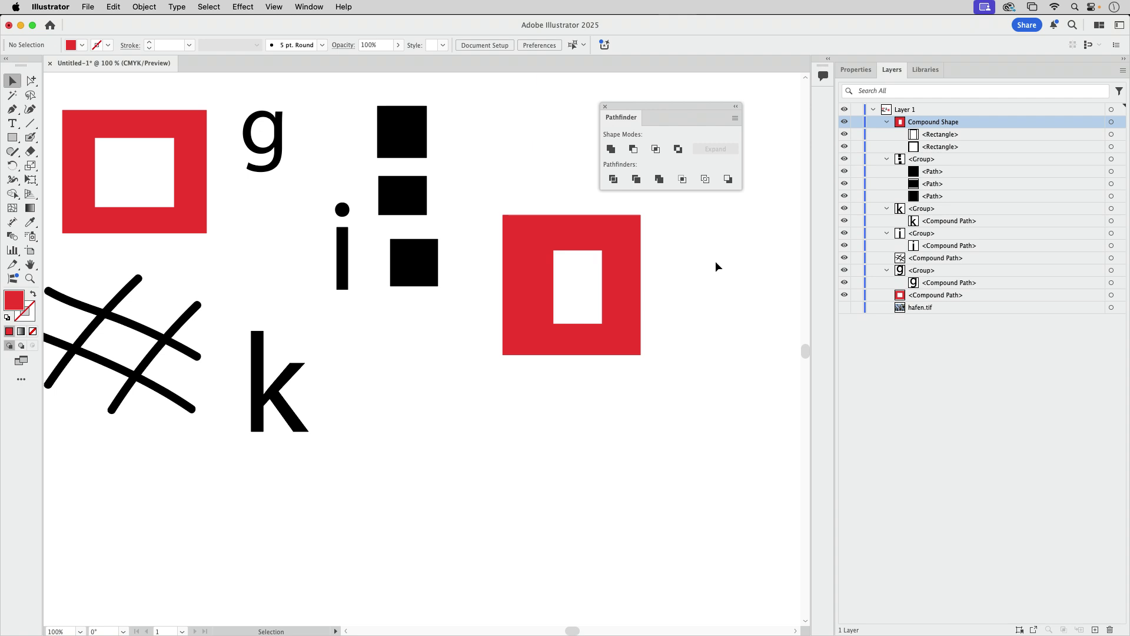
Step: Release the red compound shape back into separate rectangles
key("super+z")
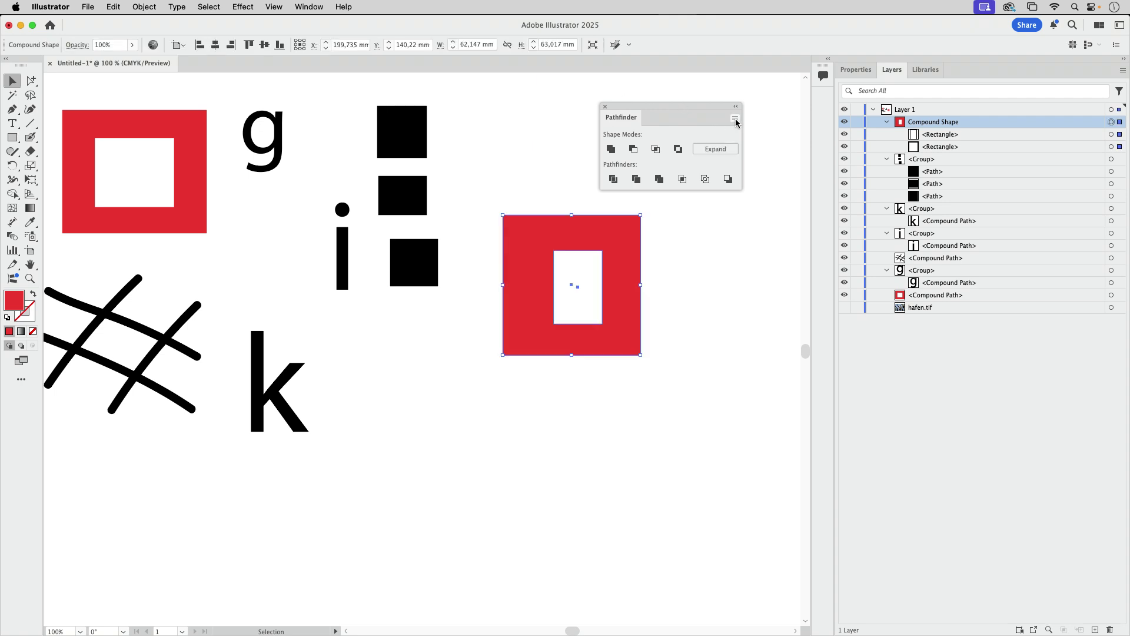
left_click(735, 119)
left_click(795, 184)
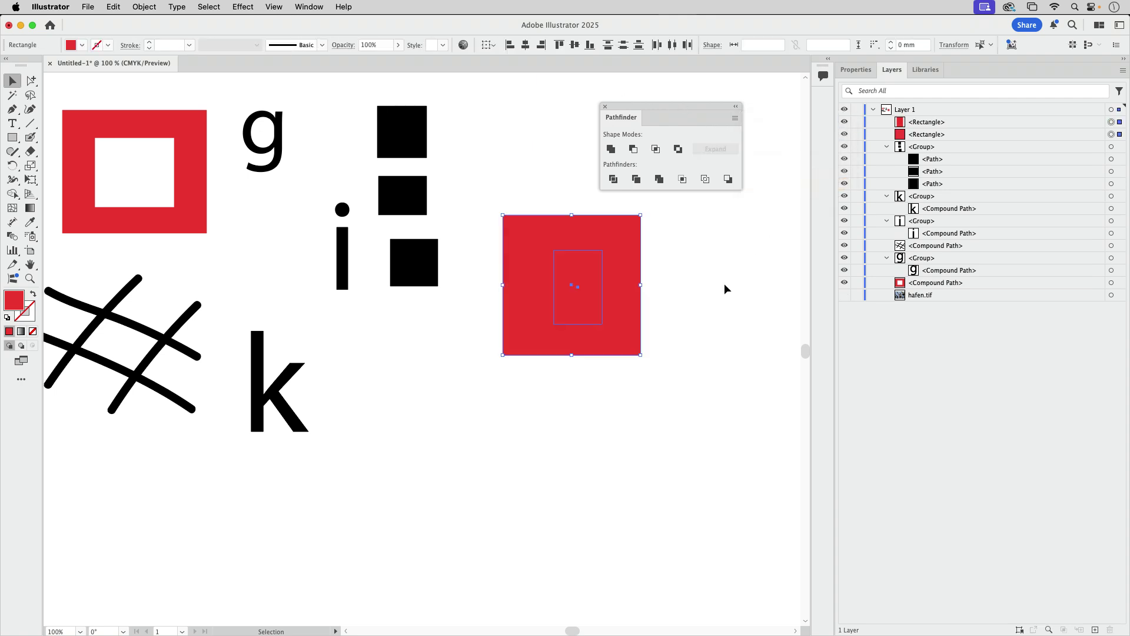
left_click(724, 288)
Step: Shift the small rectangle over the square's right edge and combine both with Exclude
left_click_drag(581, 308, 653, 308)
left_click_drag(705, 212, 420, 405)
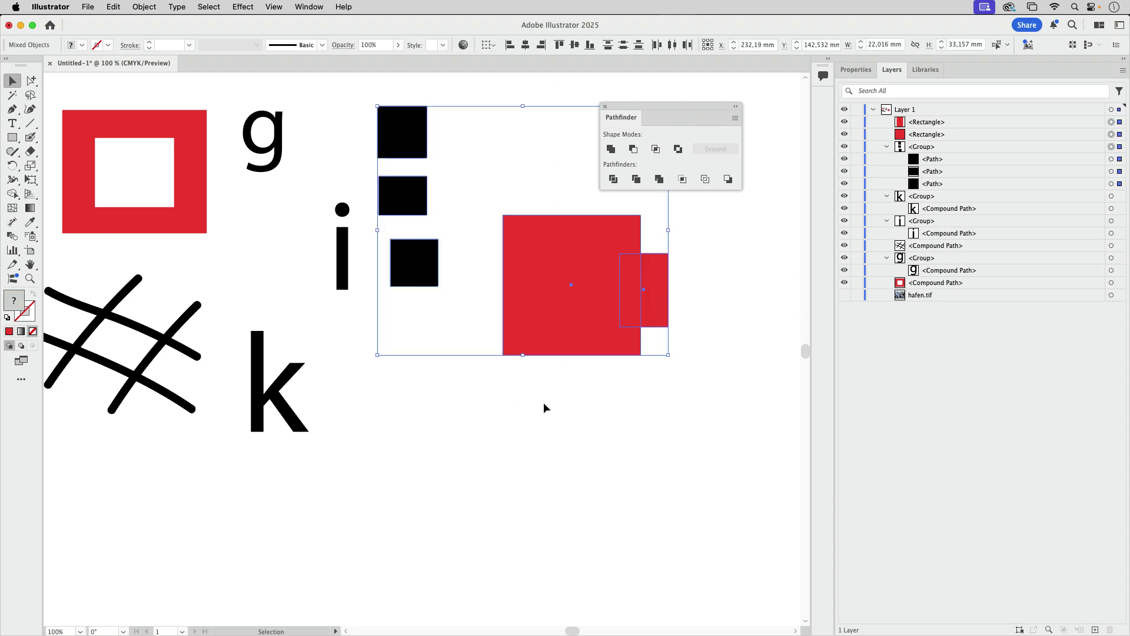
left_click(483, 235)
left_click_drag(483, 241, 668, 361)
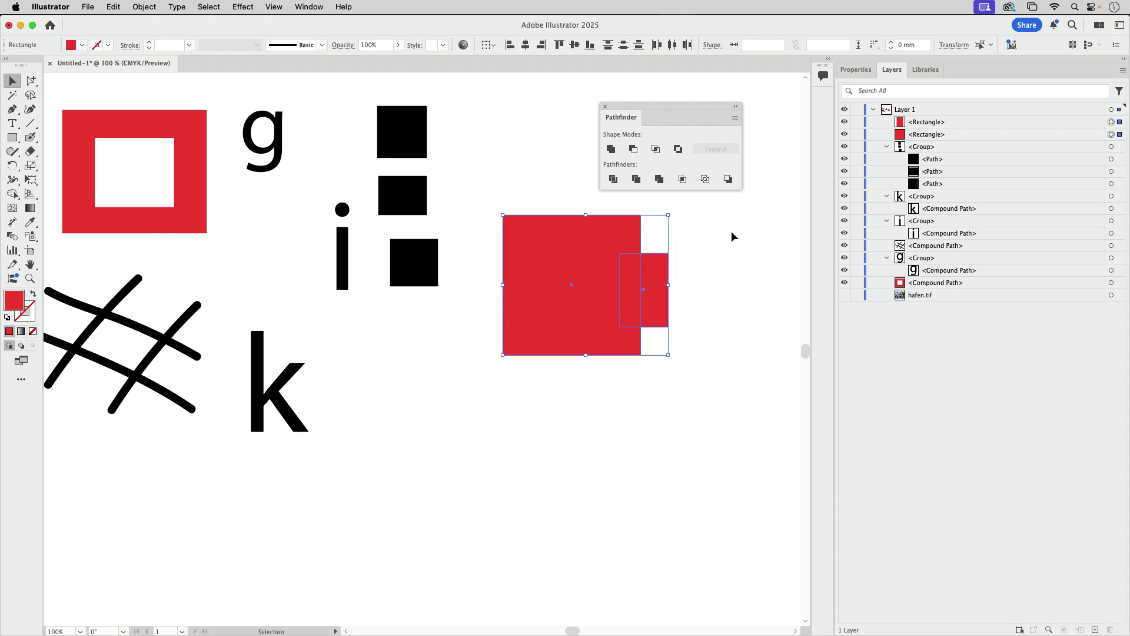
left_click(678, 150)
left_click(715, 285)
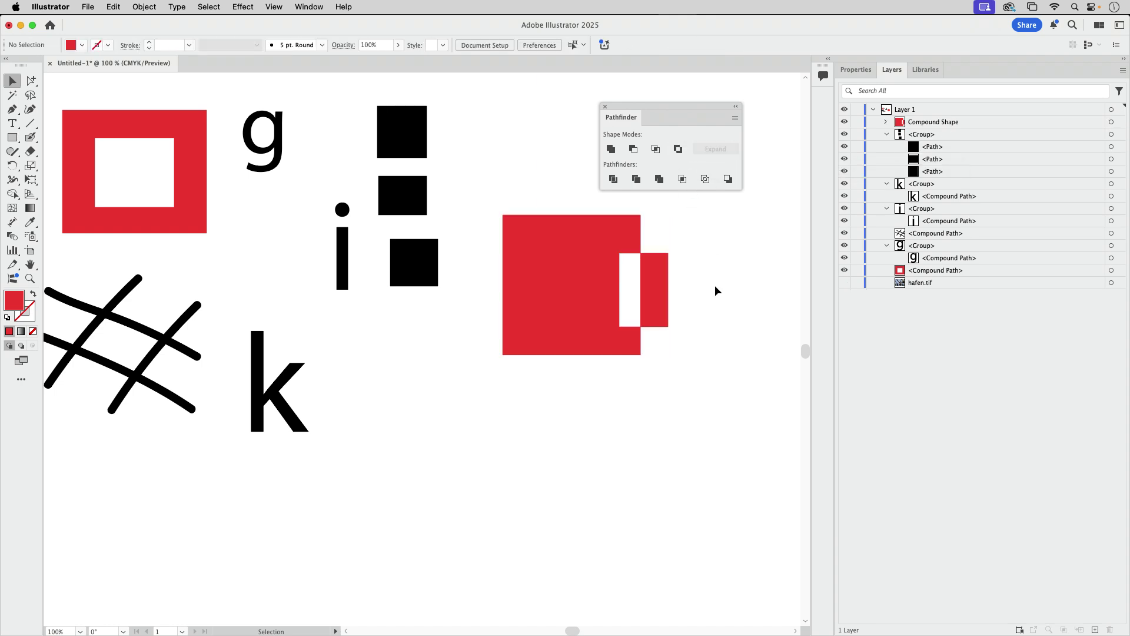
left_click(601, 252)
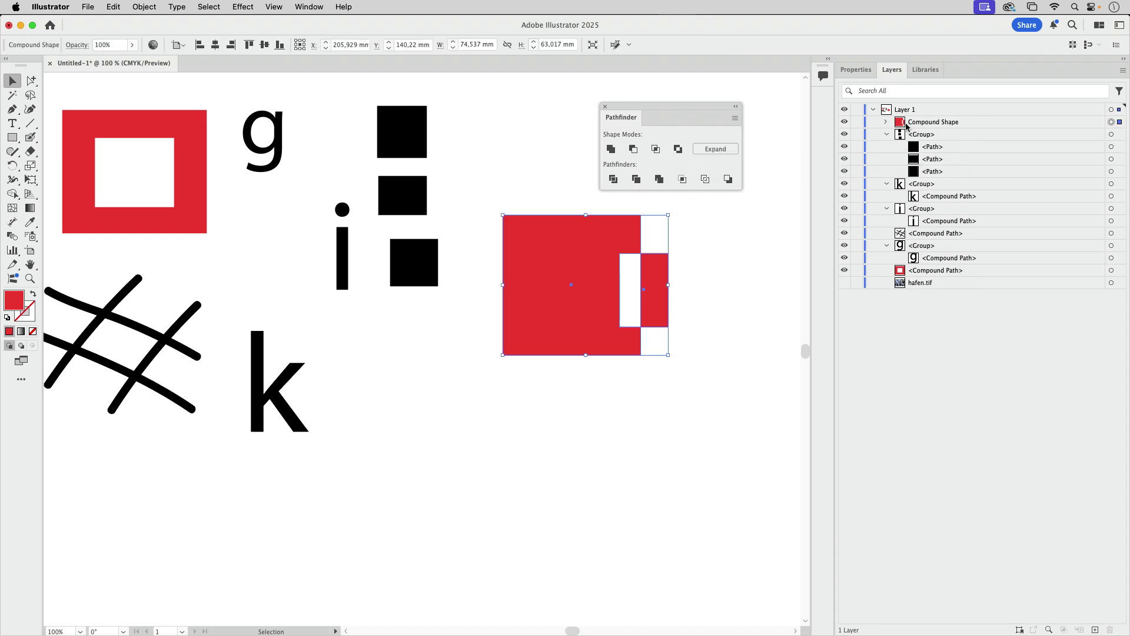